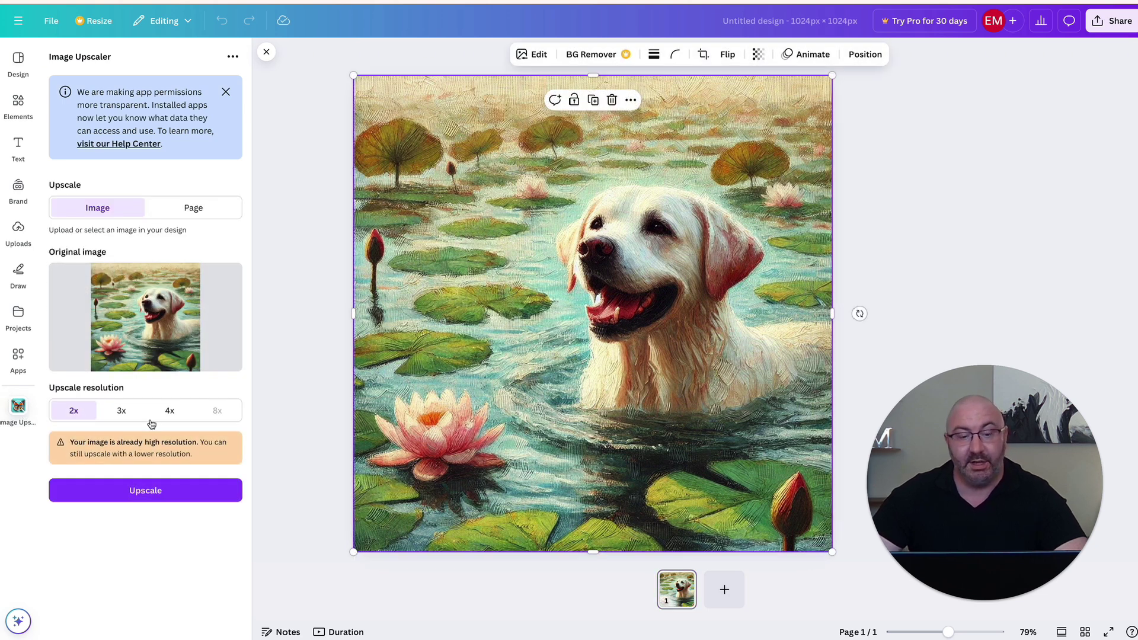
Step: Upscale the dog image at 4x resolution with the Image Upscaler
left_click(170, 410)
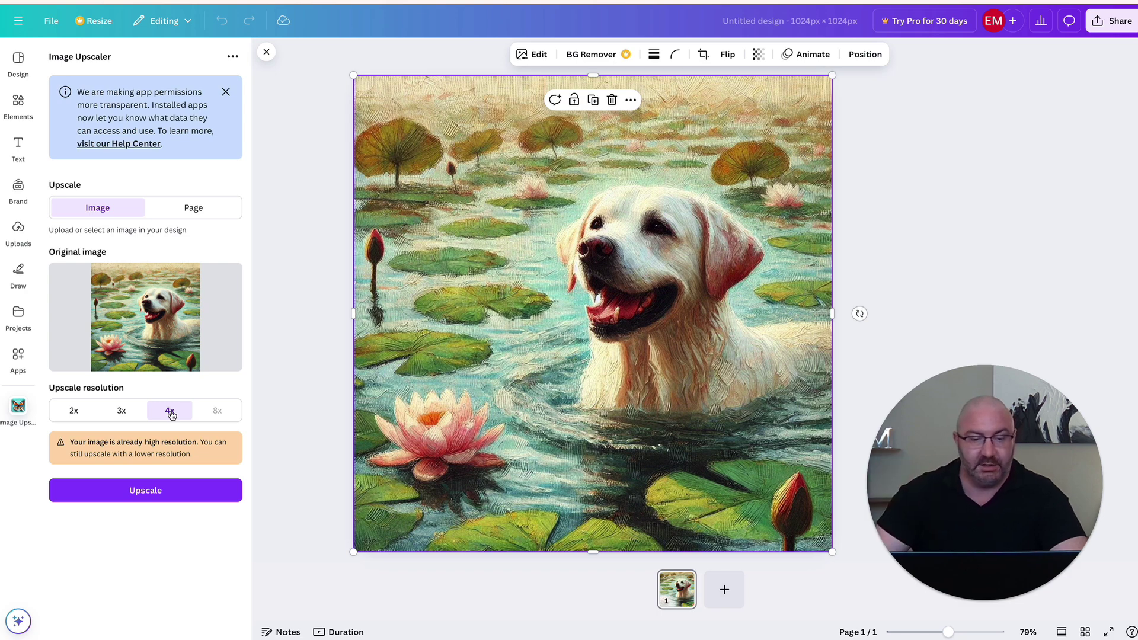
left_click(157, 491)
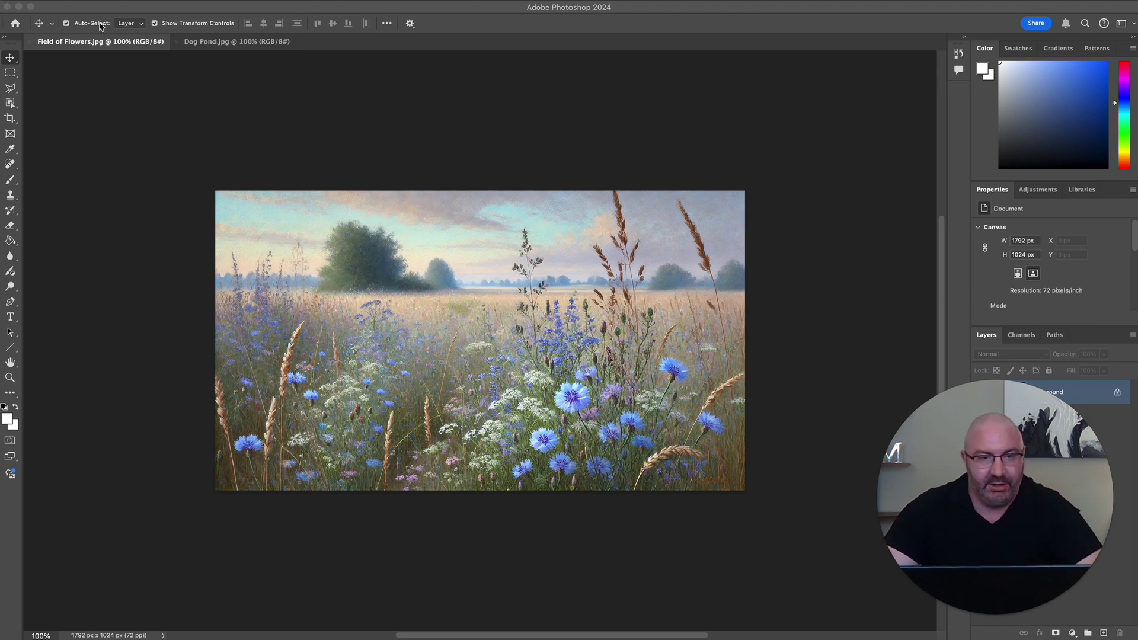
Step: Switch to Photoshop and set the Field of Flowers.jpg image size to 300 pixels/inch and 5376 pixels wide
left_click(157, 101)
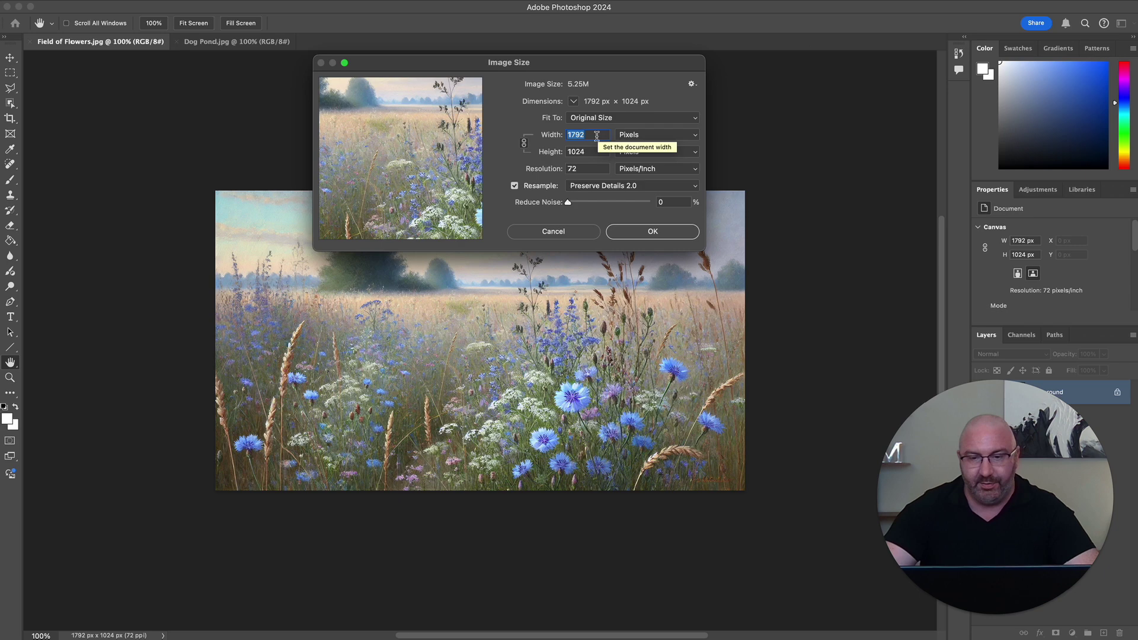
left_click(580, 169)
type("300")
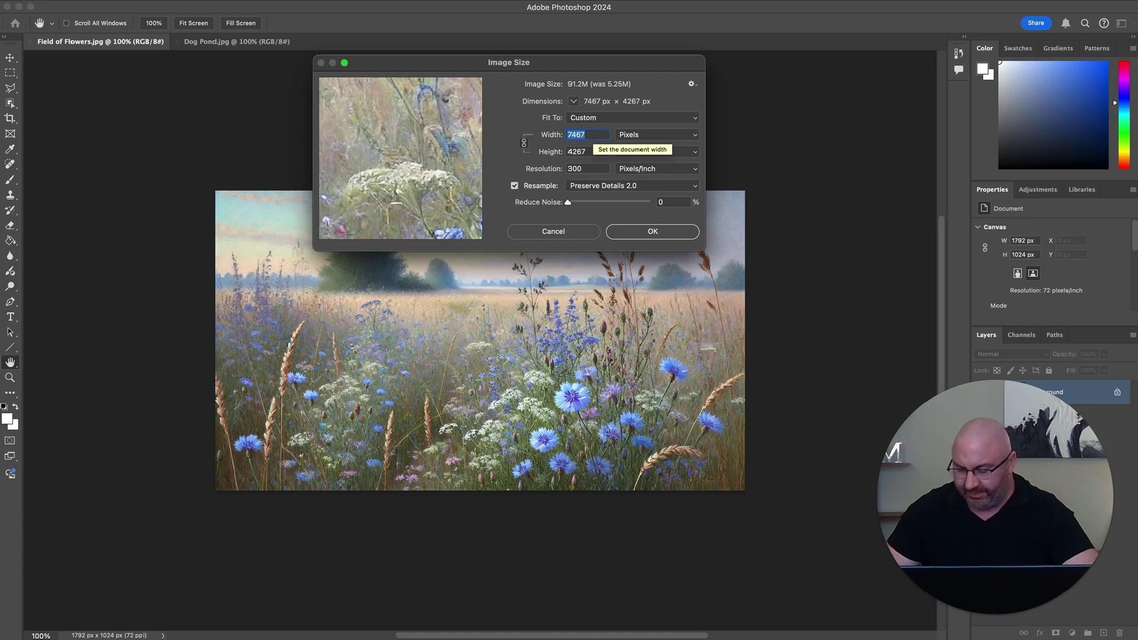
type("5376")
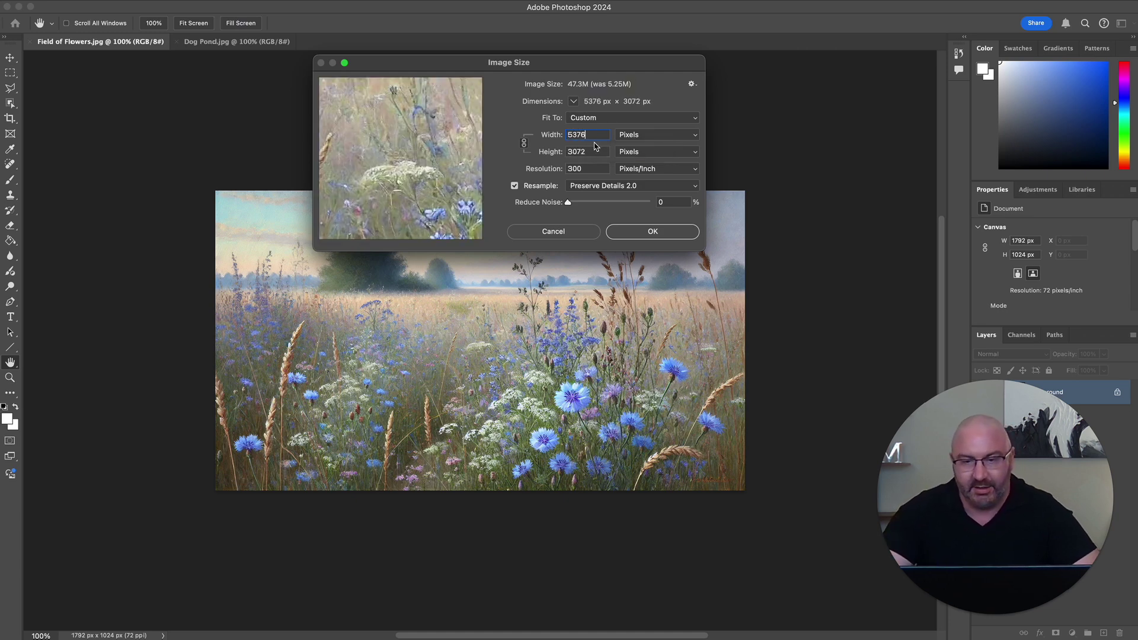
Step: Set resampling to Preserve Details 2.0 with 75% noise reduction and apply the new image size to the flower field
left_click(645, 189)
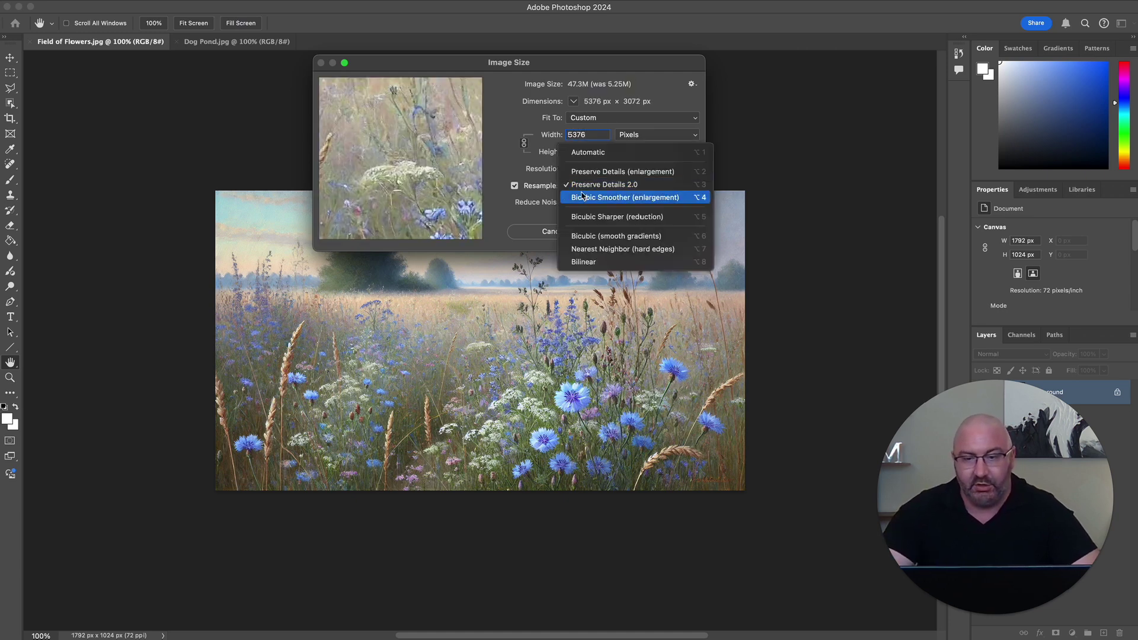
left_click(621, 186)
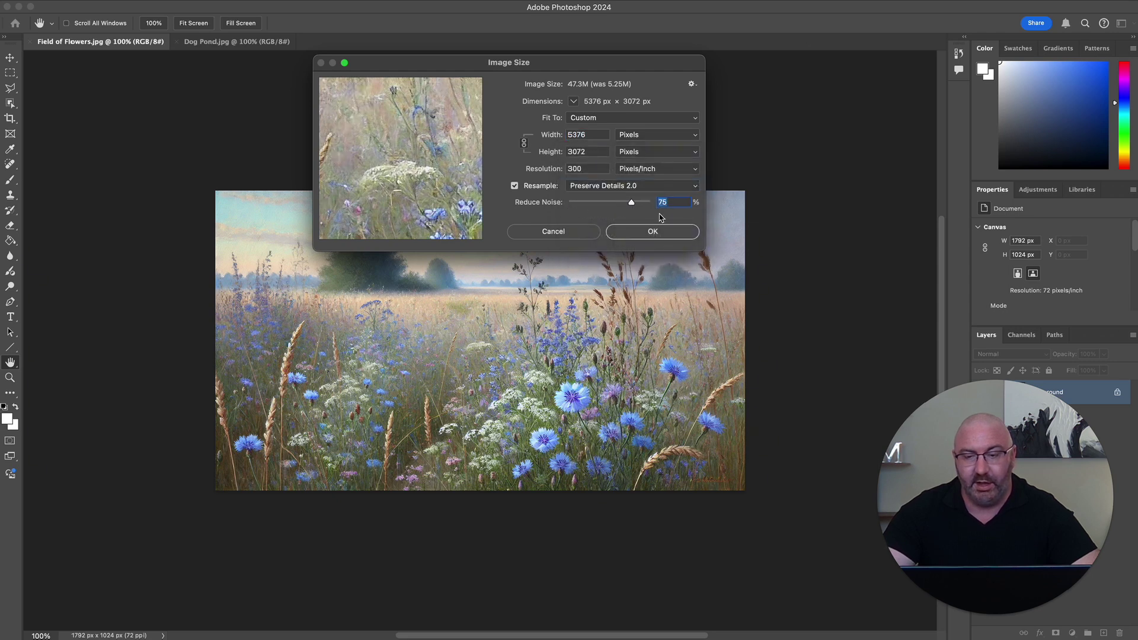
left_click(635, 231)
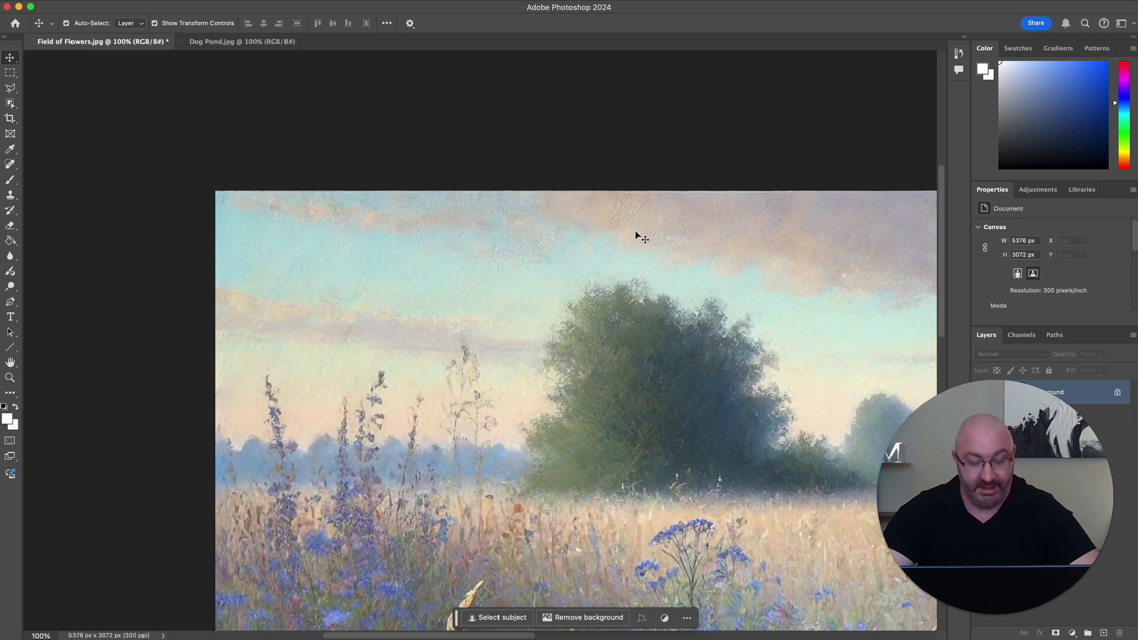
scroll(636, 234, "down", 5)
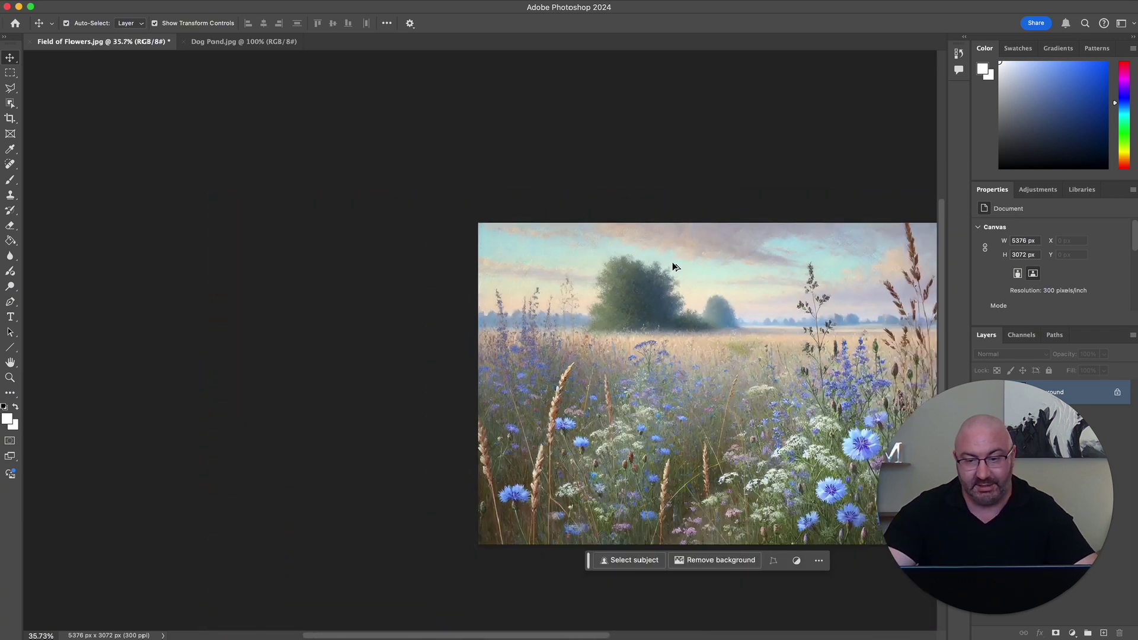
scroll(673, 267, "up", 1)
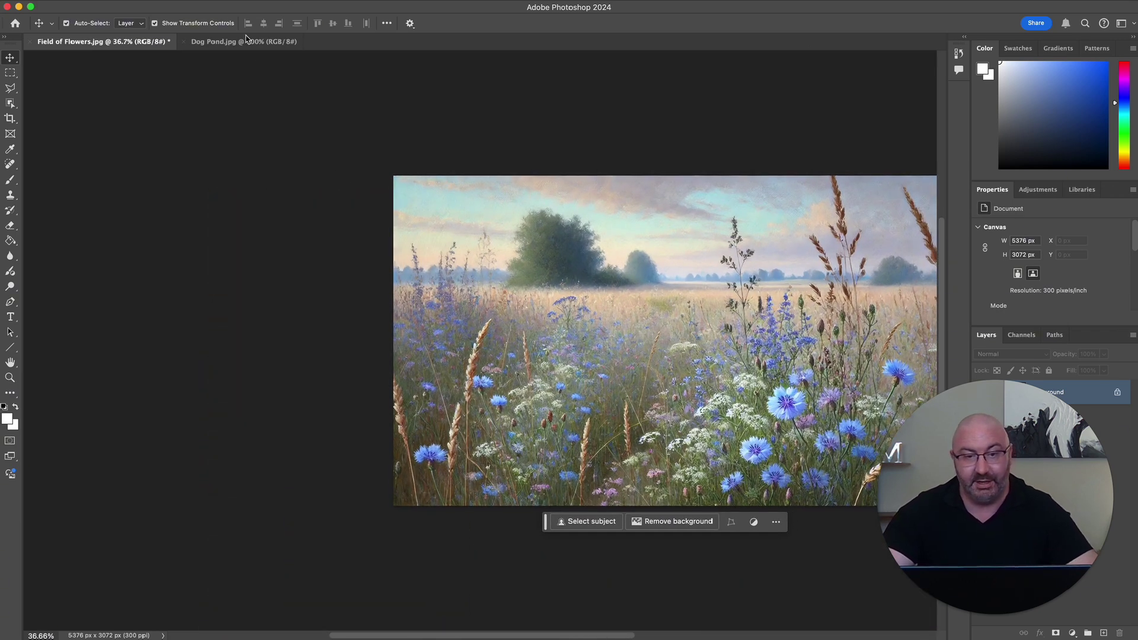
Step: Resize Dog Pond.jpg to 4096 pixels wide at 300 pixels/inch
left_click(246, 41)
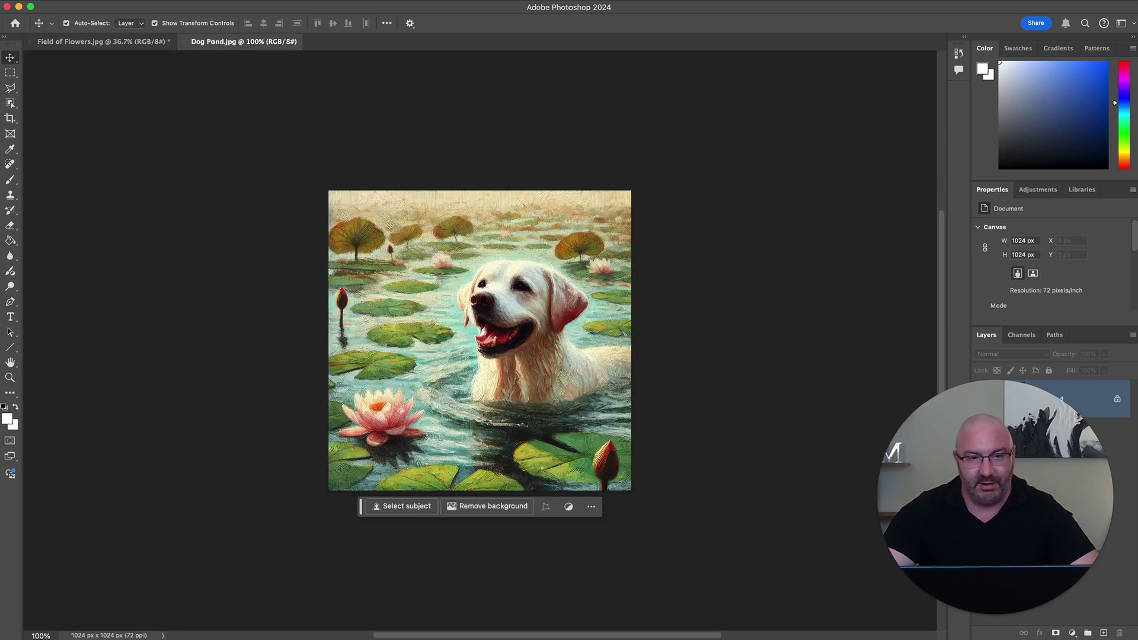
left_click(128, 2)
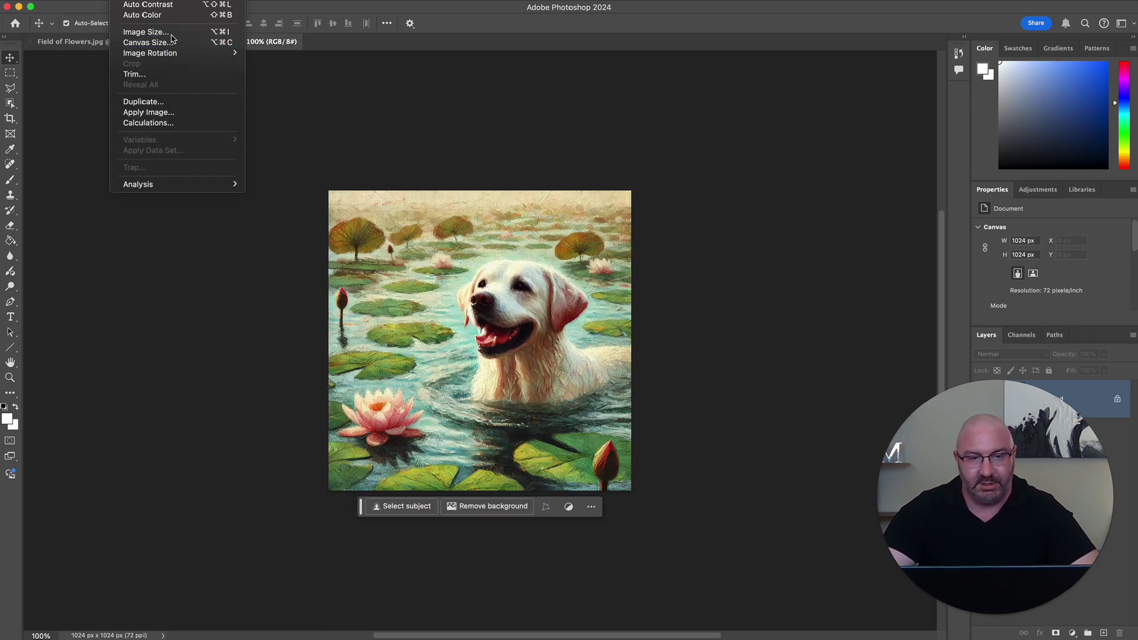
left_click(142, 31)
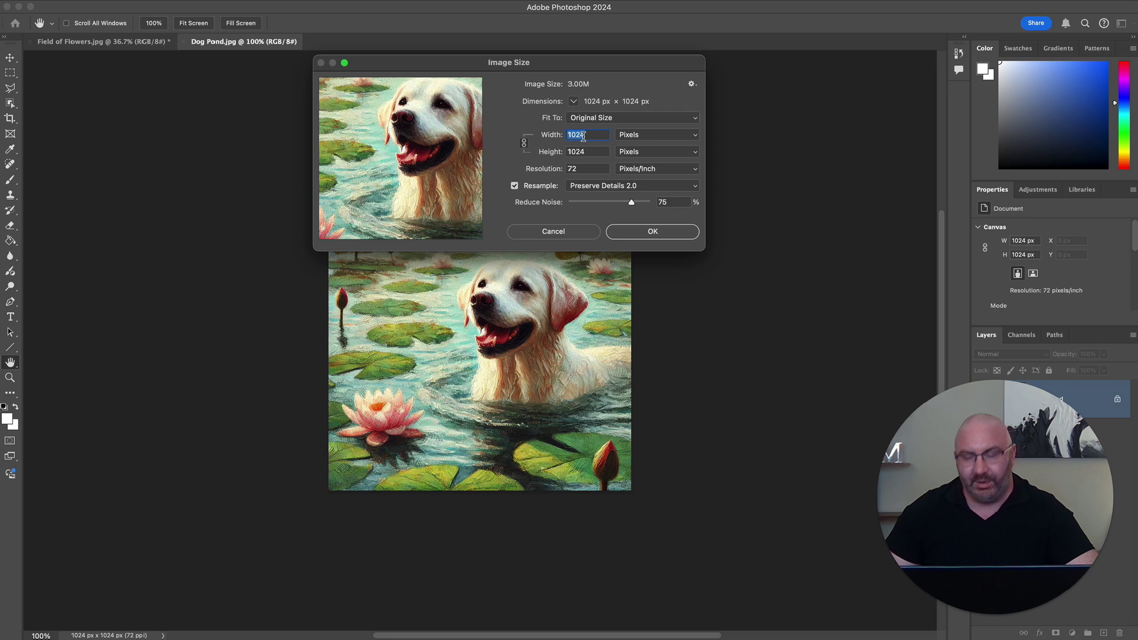
type("4096")
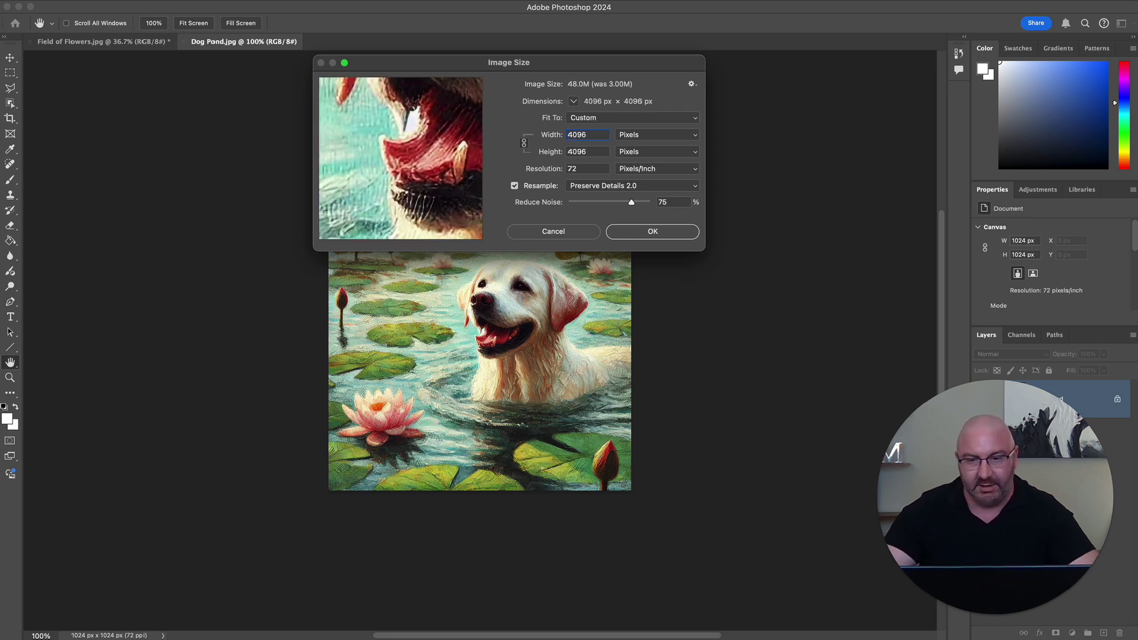
double_click(592, 137)
double_click(588, 168)
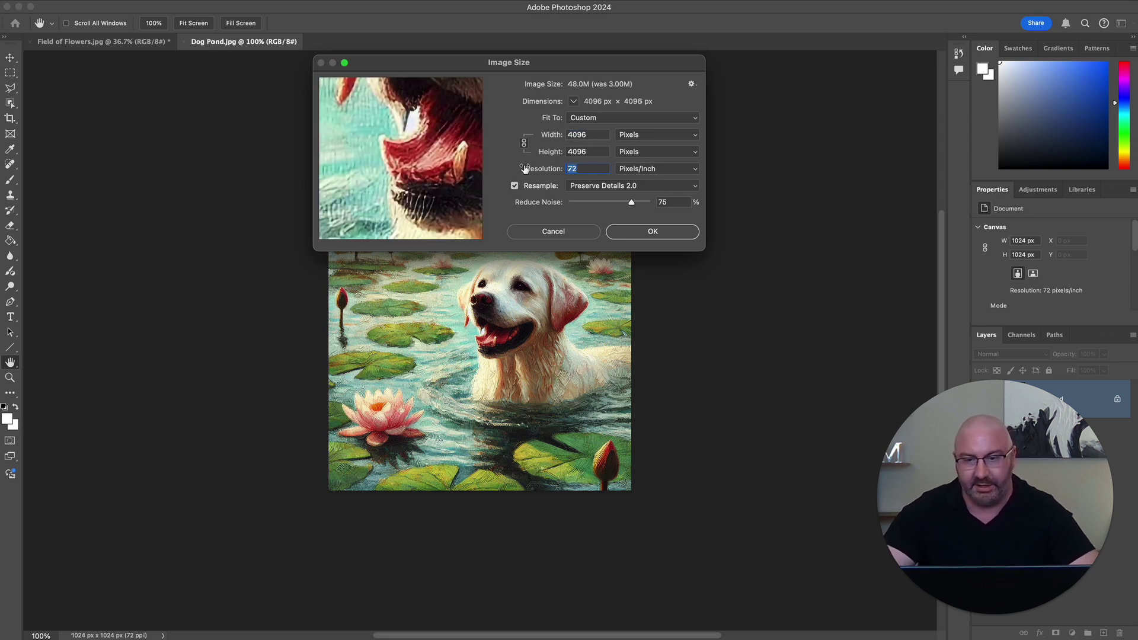
type("300")
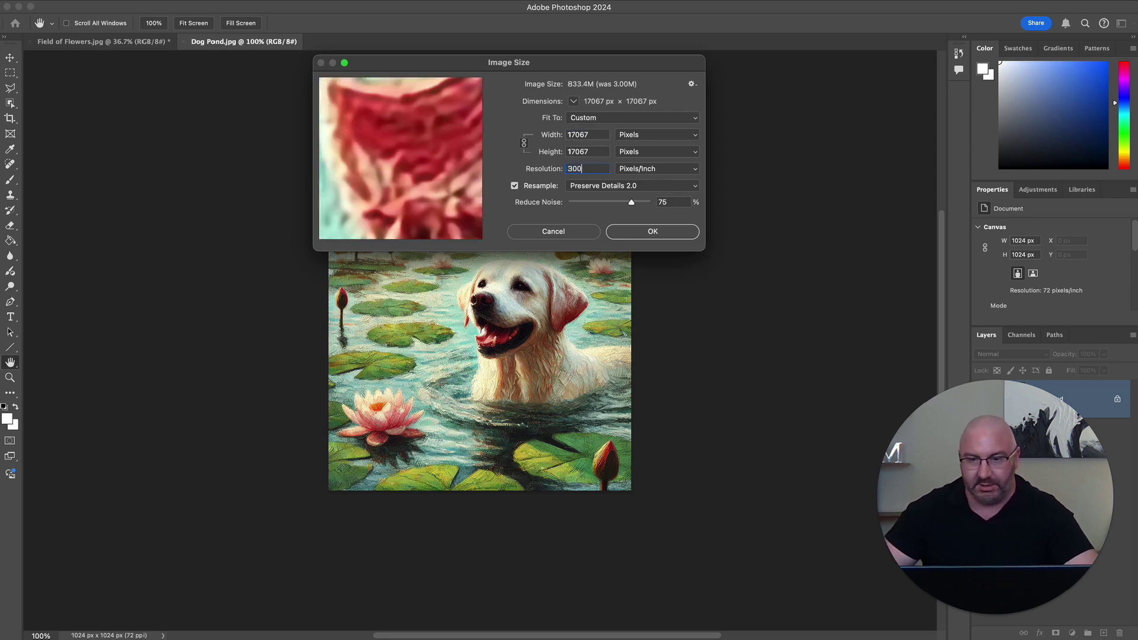
double_click(584, 134)
type("4096")
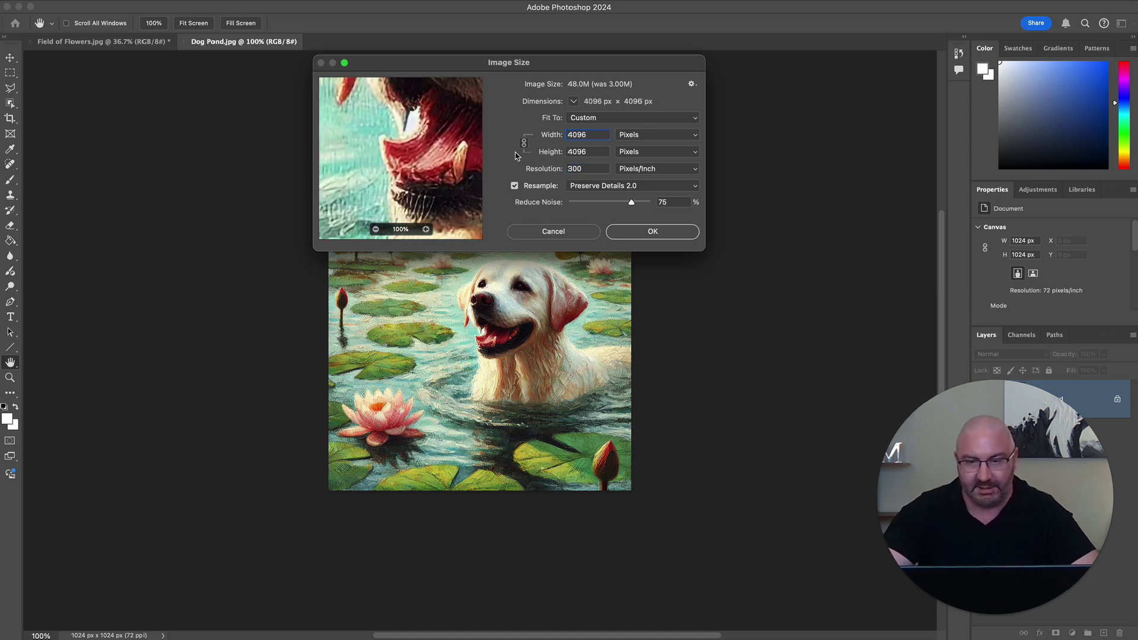
left_click(654, 231)
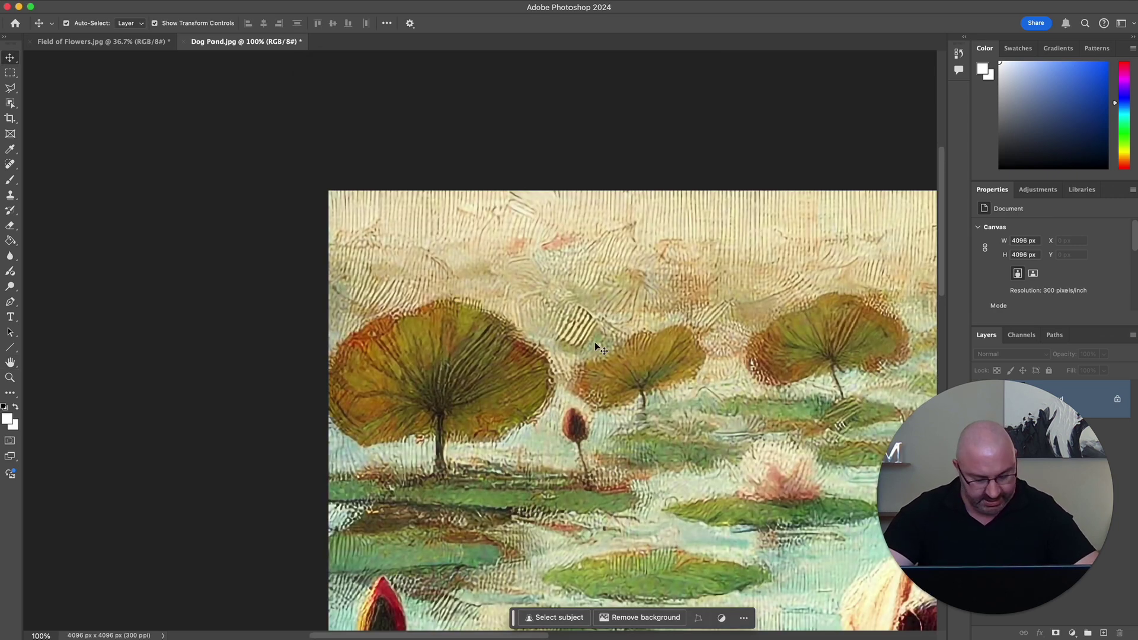
scroll(596, 347, "down", 5)
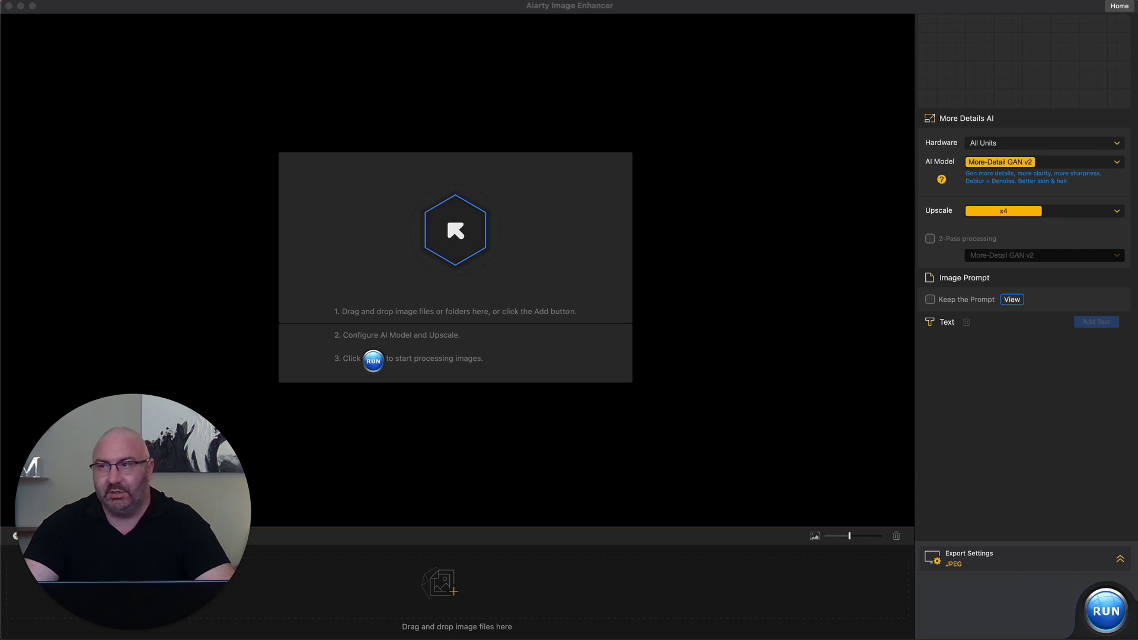
Step: Switch to Aiarty Image Enhancer, add the dog image, and run the x4 upscale with the More-Detail GAN v2 model
left_click_drag(42, 567, 492, 225)
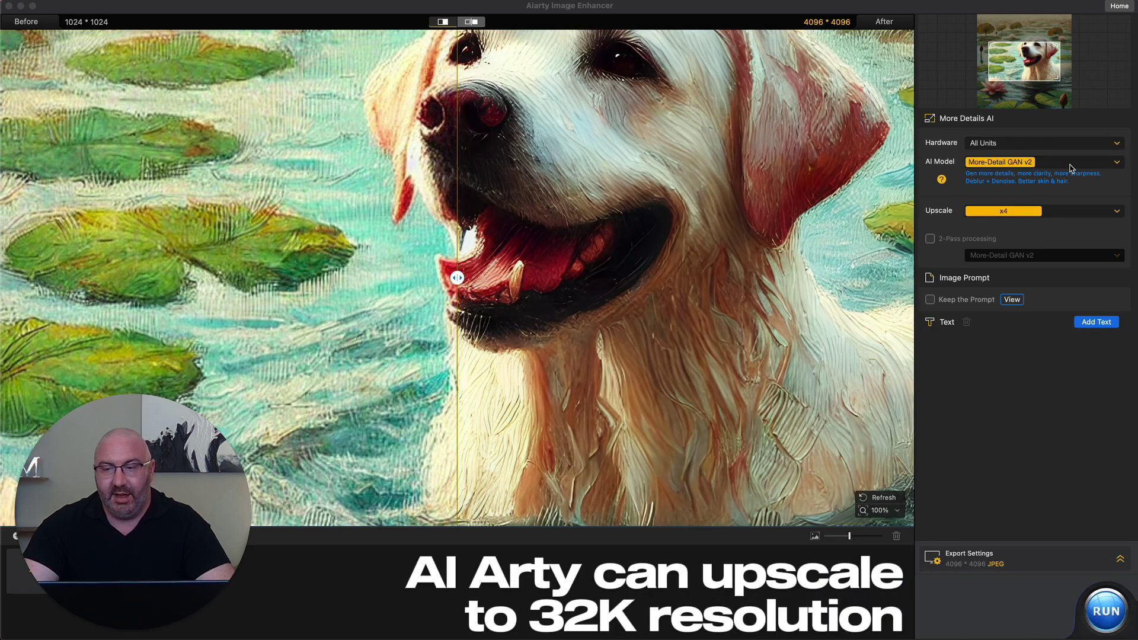
left_click(1097, 166)
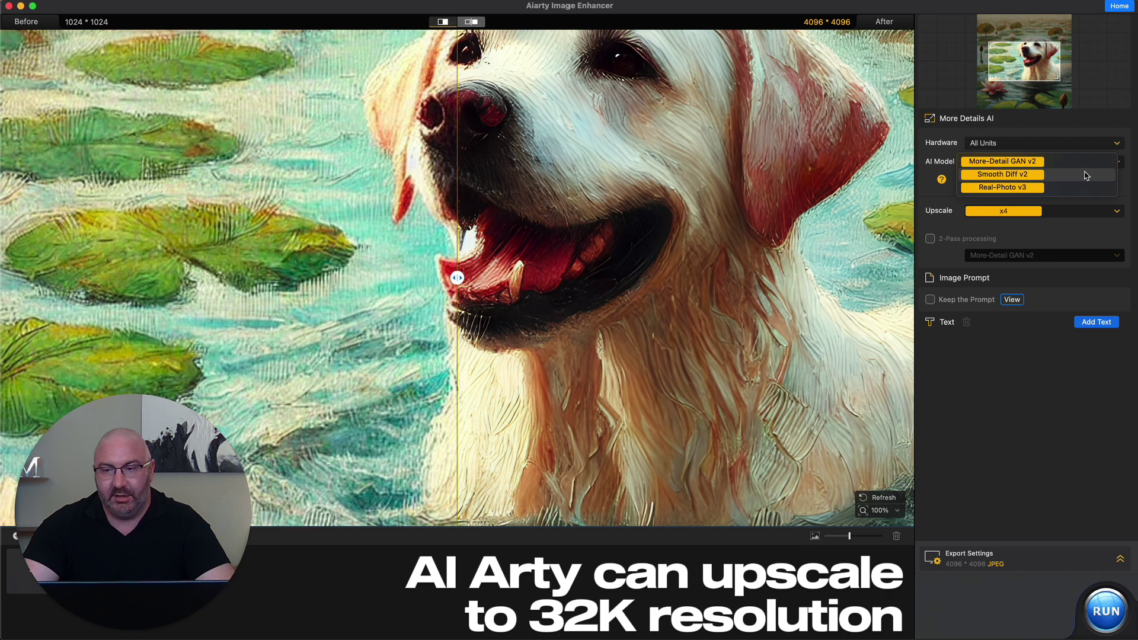
left_click(940, 240)
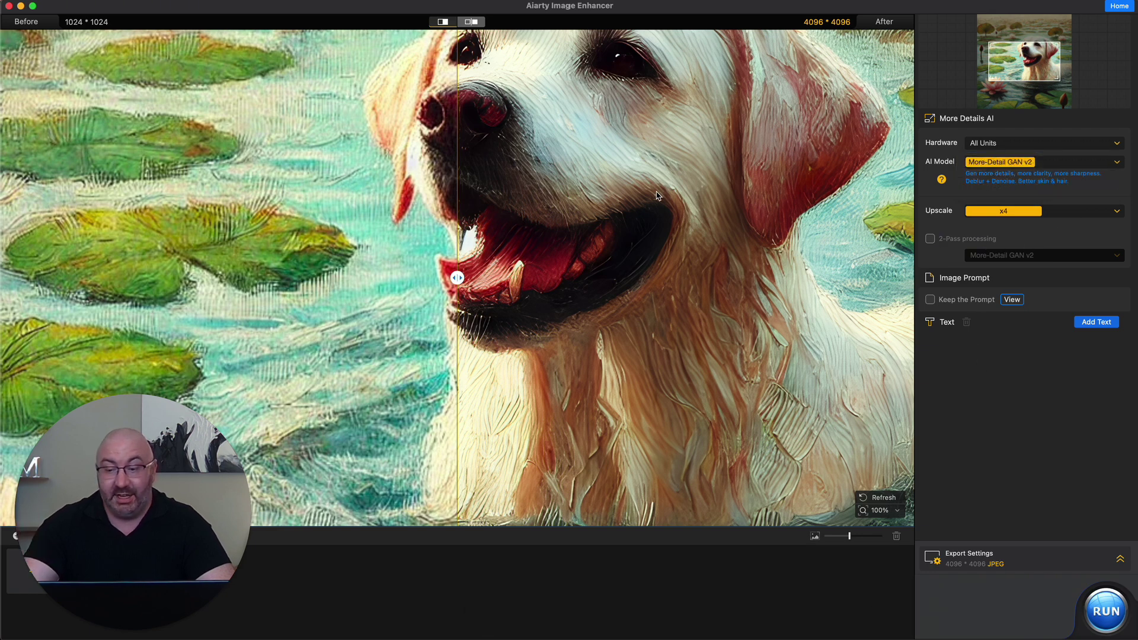
left_click(1106, 616)
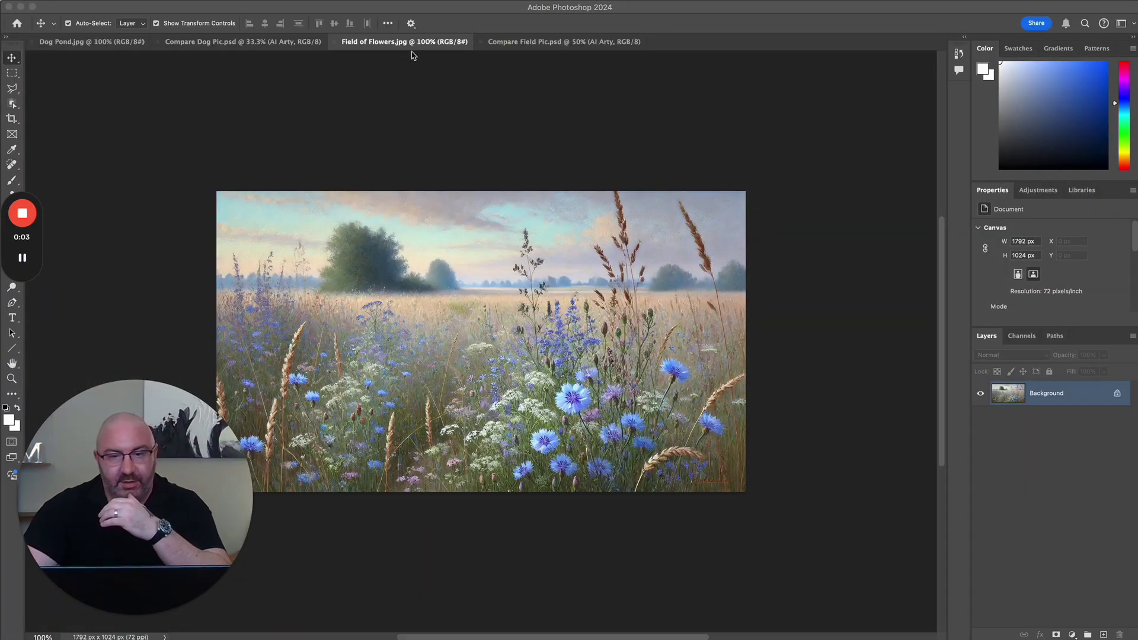
Step: Switch to Photoshop and inspect the AI Arty version in Compare Field Pic.psd up close at the large blue cornflower
left_click(535, 43)
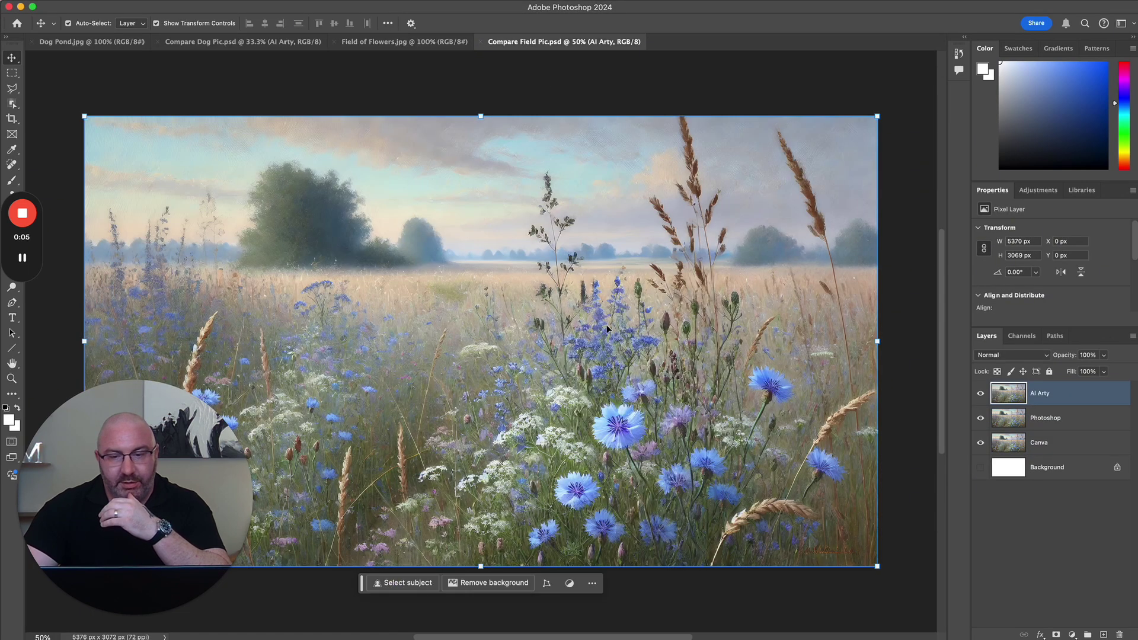
scroll(711, 275, "down", 2)
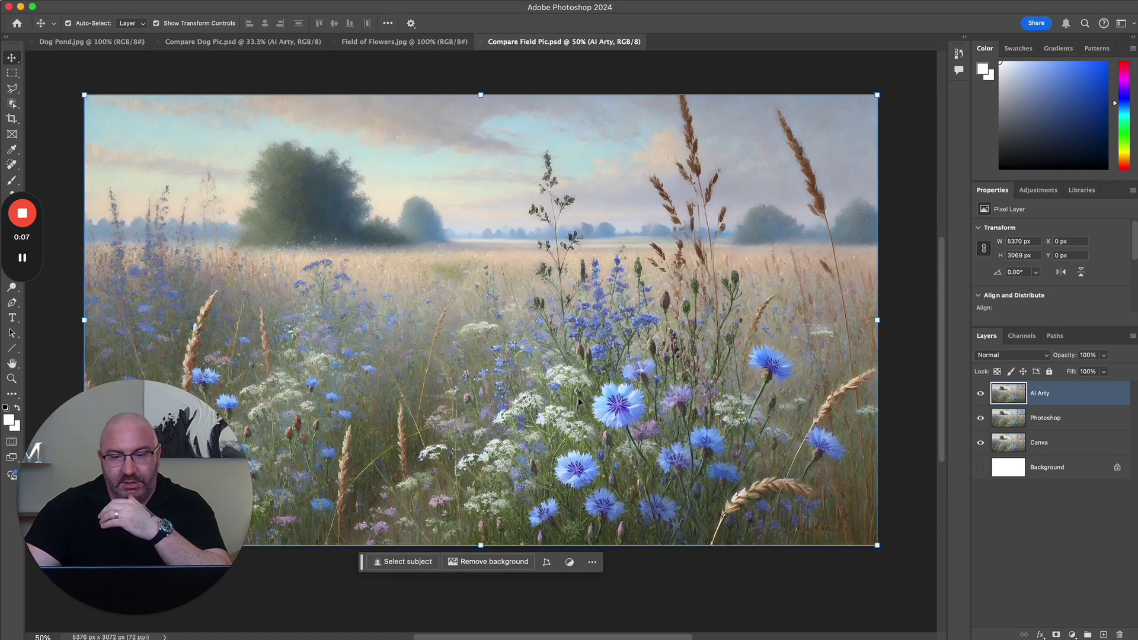
scroll(618, 418, "up", 5)
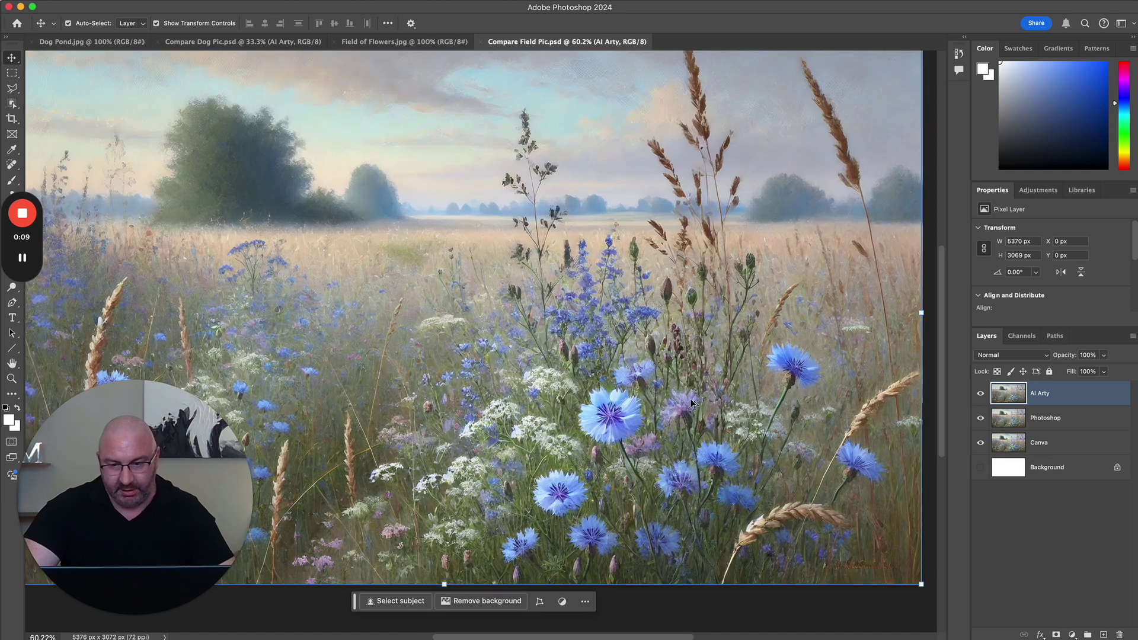
scroll(618, 418, "up", 5)
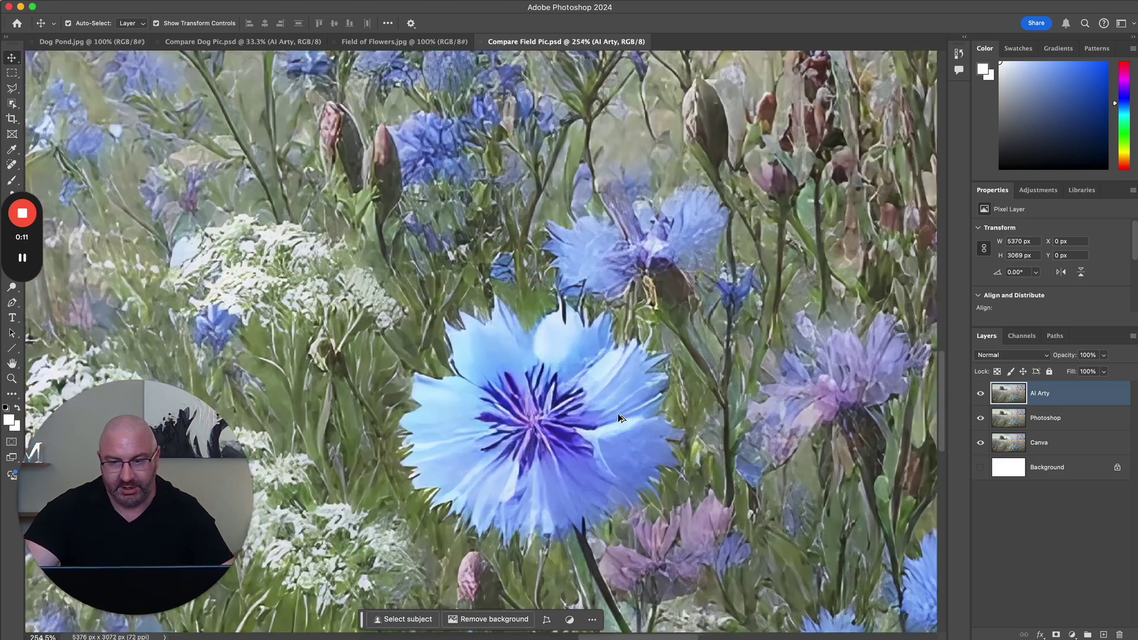
scroll(533, 387, "down", 3)
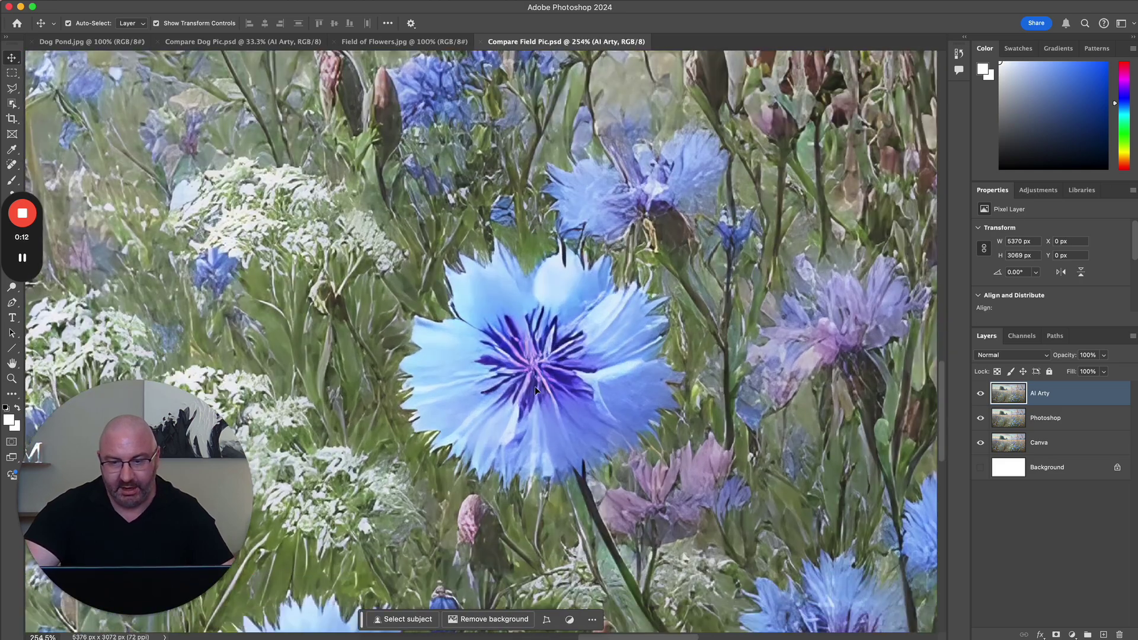
Step: Hide the AI Arty and Photoshop layers to examine the Canva version of the cornflower
left_click(980, 393)
left_click(980, 417)
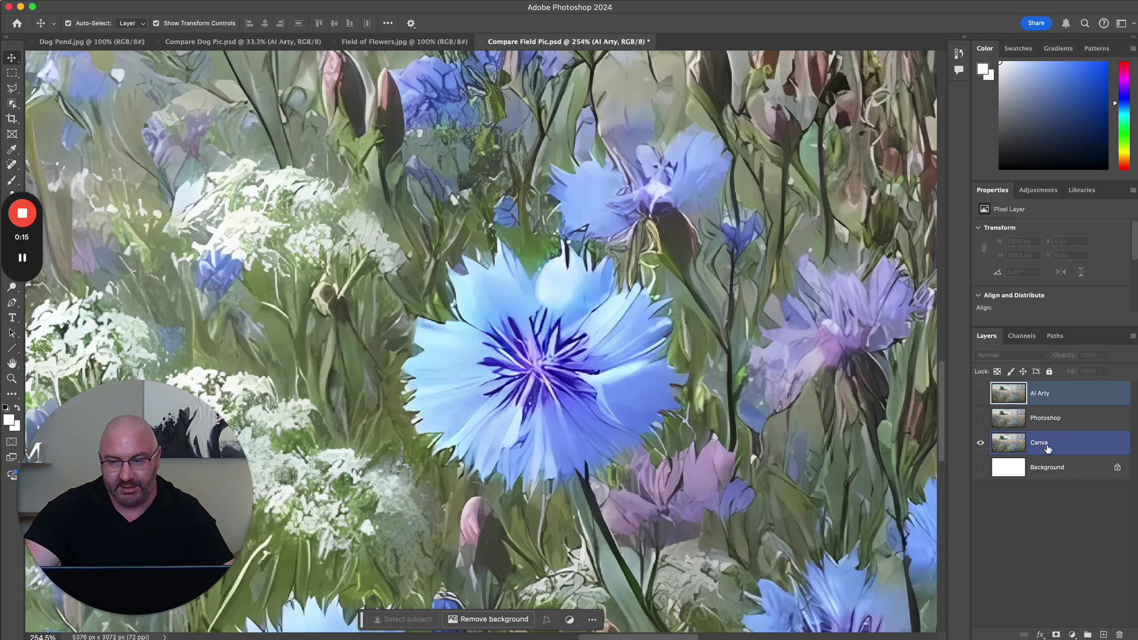
scroll(593, 370, "down", 2)
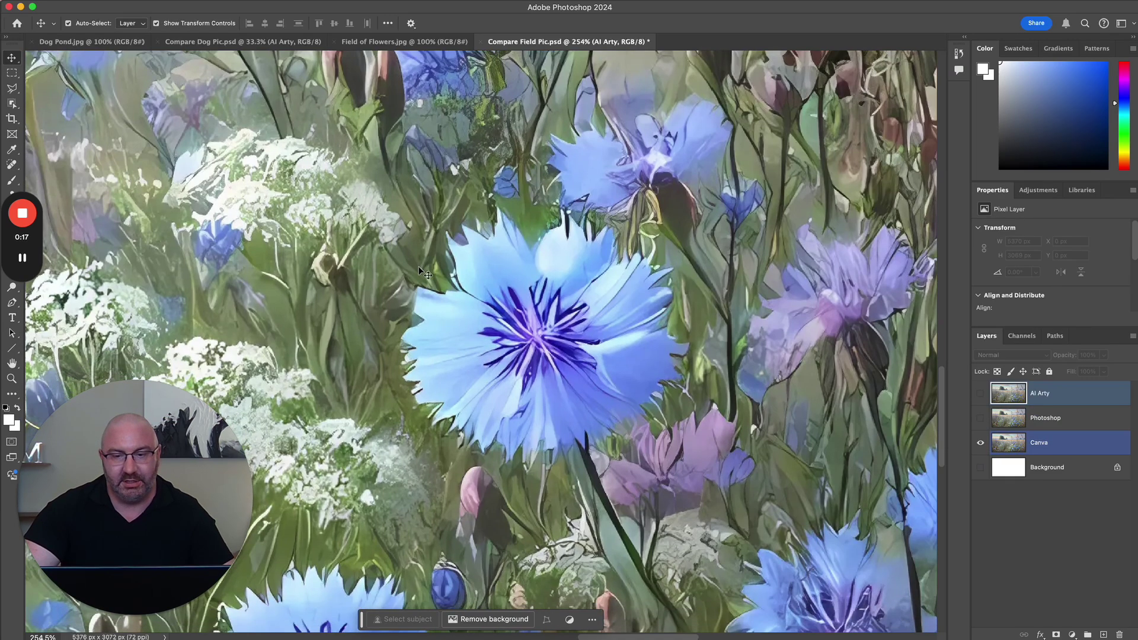
Step: Compare the cornflower in the original Field of Flowers.jpg with the Canva version in Compare Field Pic.psd at matching magnification
left_click(404, 41)
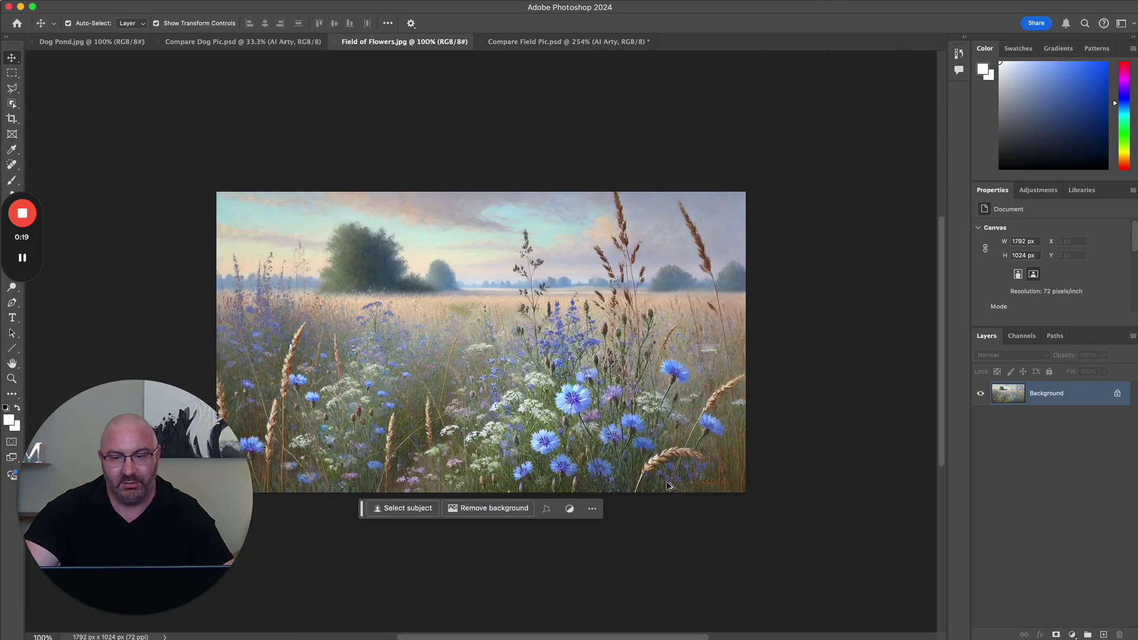
scroll(444, 266, "up", 8)
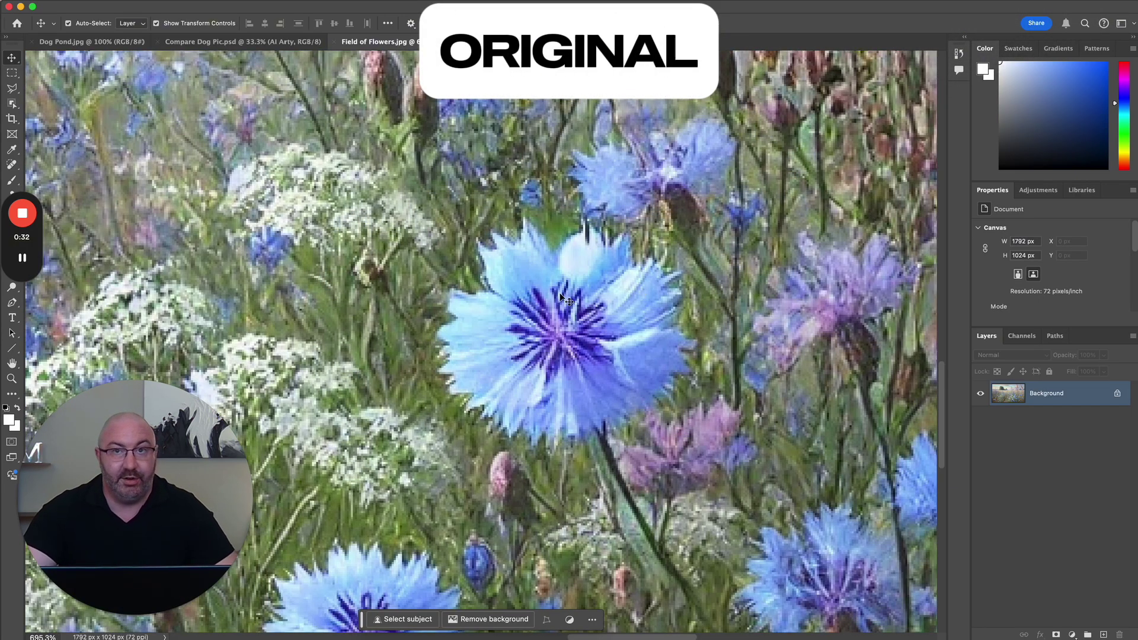
key("ctrl+Tab")
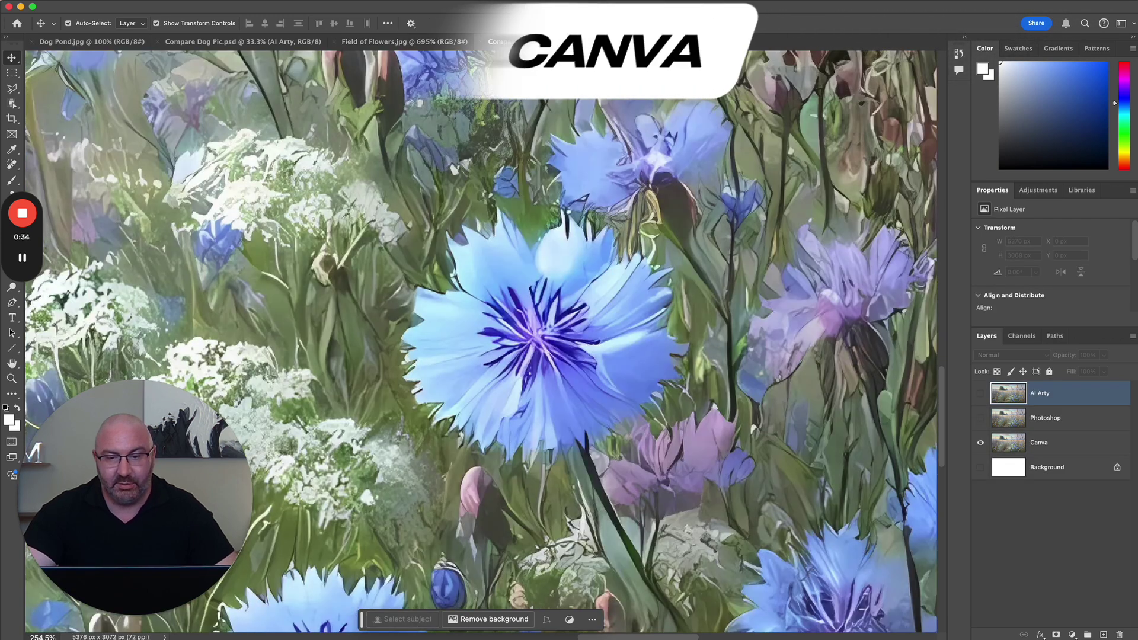
left_click(451, 43)
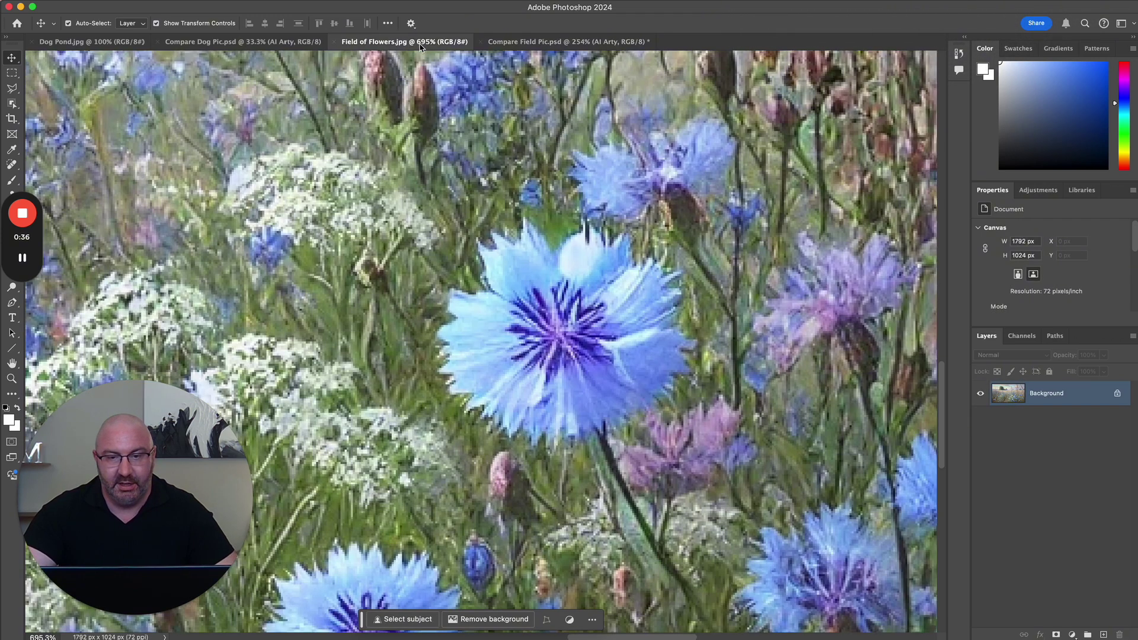
left_click(564, 42)
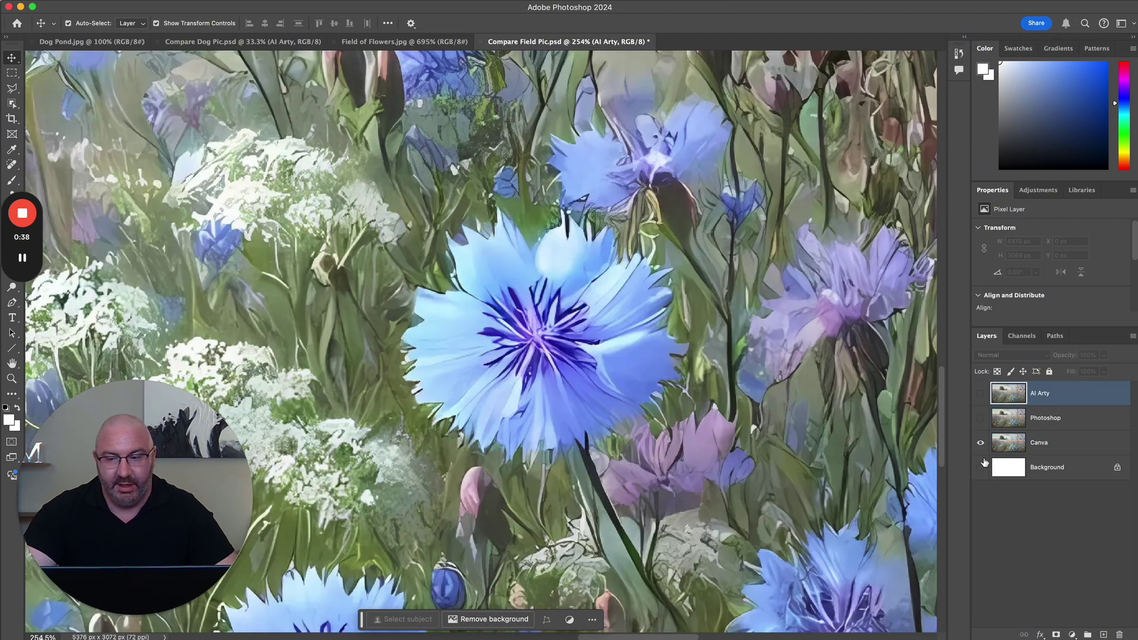
Step: Show the Photoshop layer in Compare Field Pic.psd and compare its large cornflower with the original Field of Flowers.jpg
key("ctrl+shift+Tab")
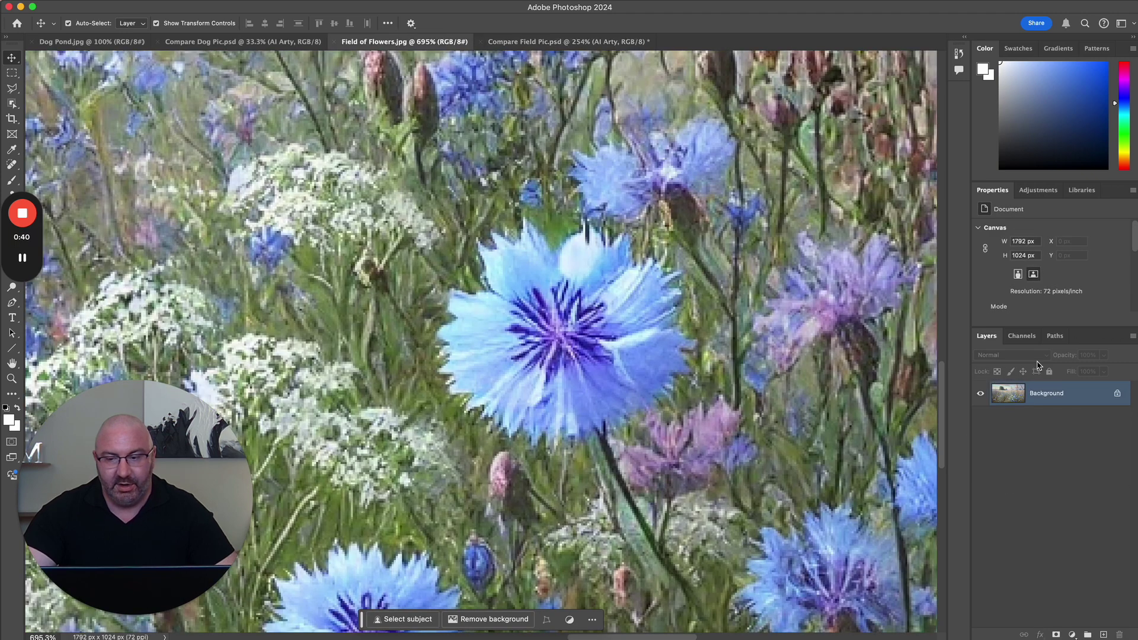
left_click(565, 41)
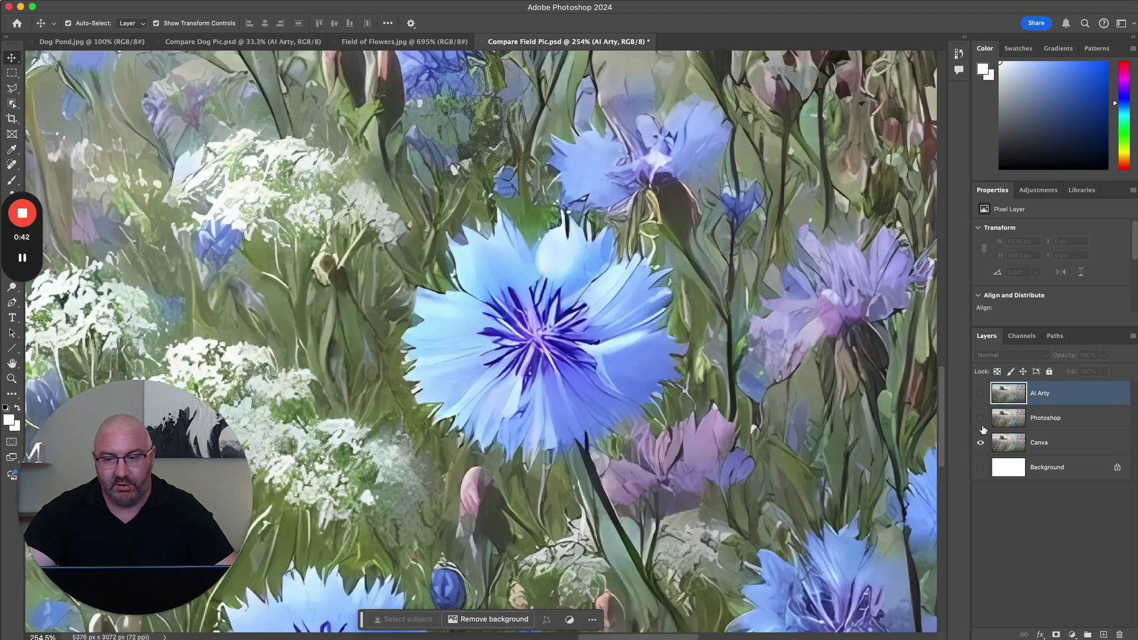
left_click(981, 419)
key("ctrl+shift+Tab")
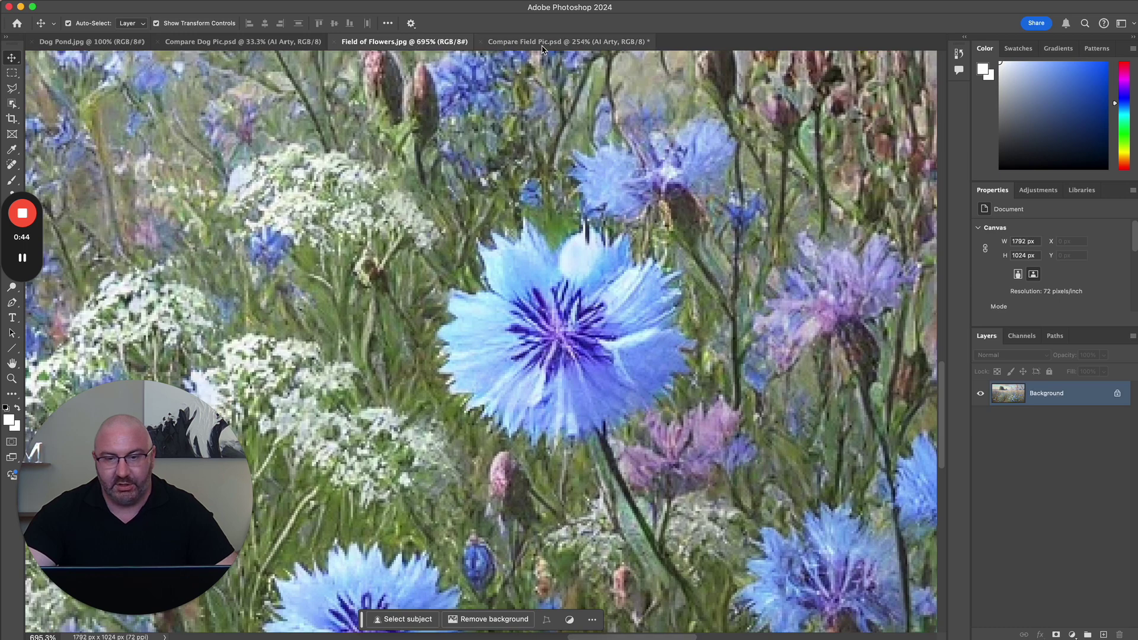
left_click(543, 43)
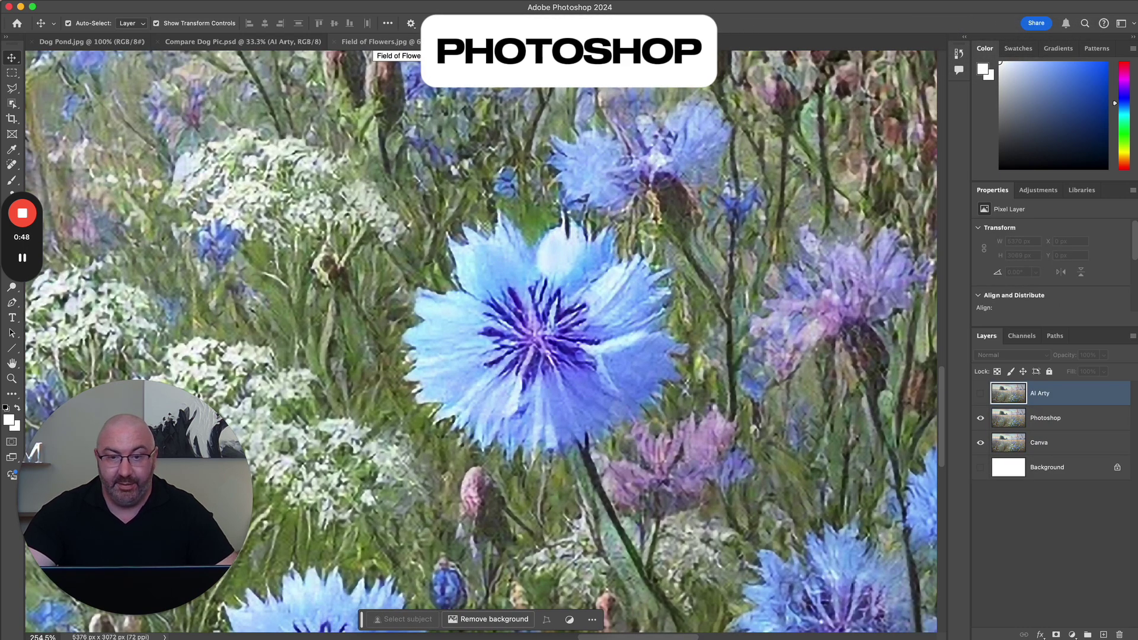
left_click(379, 42)
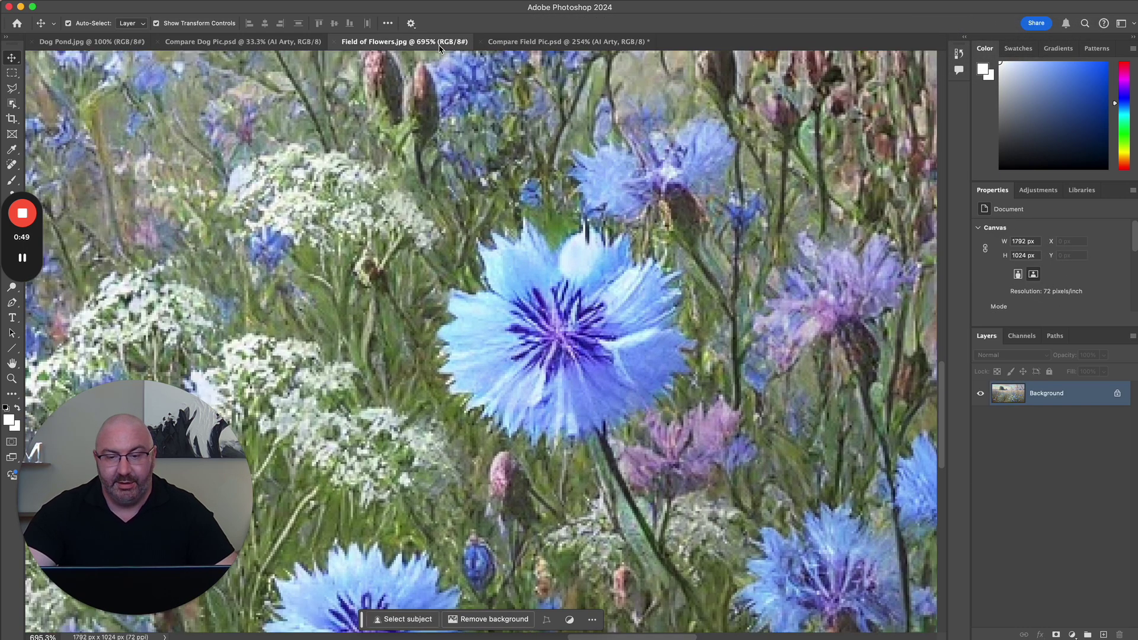
left_click(546, 43)
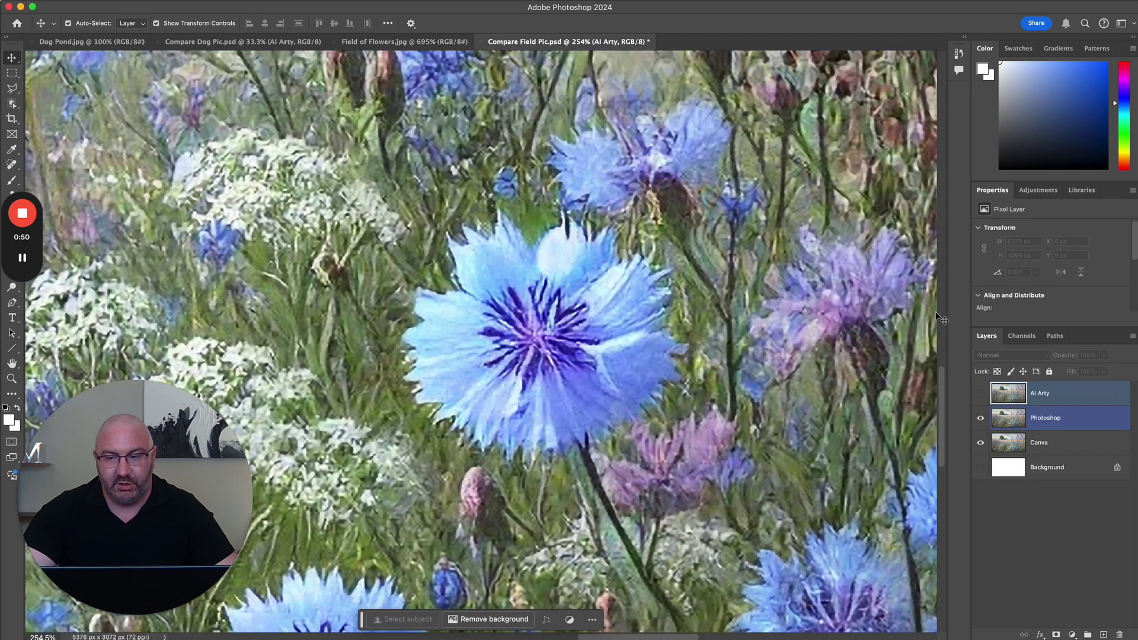
Step: Show the AI Arty layer, compare its cornflower with the original Field of Flowers.jpg, and hide the Photoshop layer
left_click(982, 397)
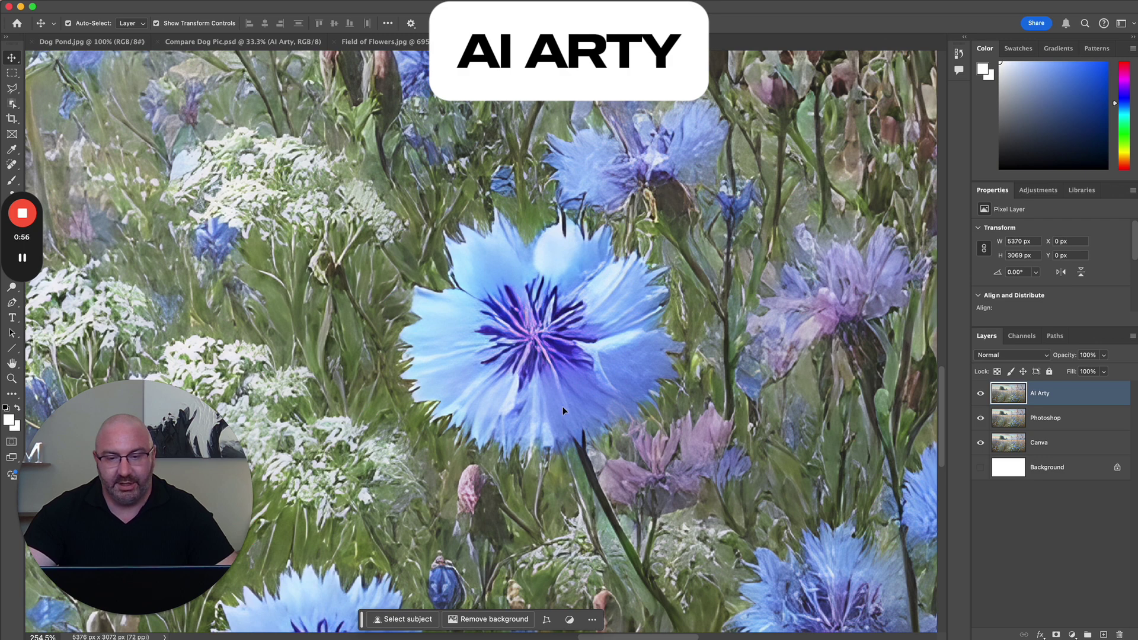
left_click(422, 42)
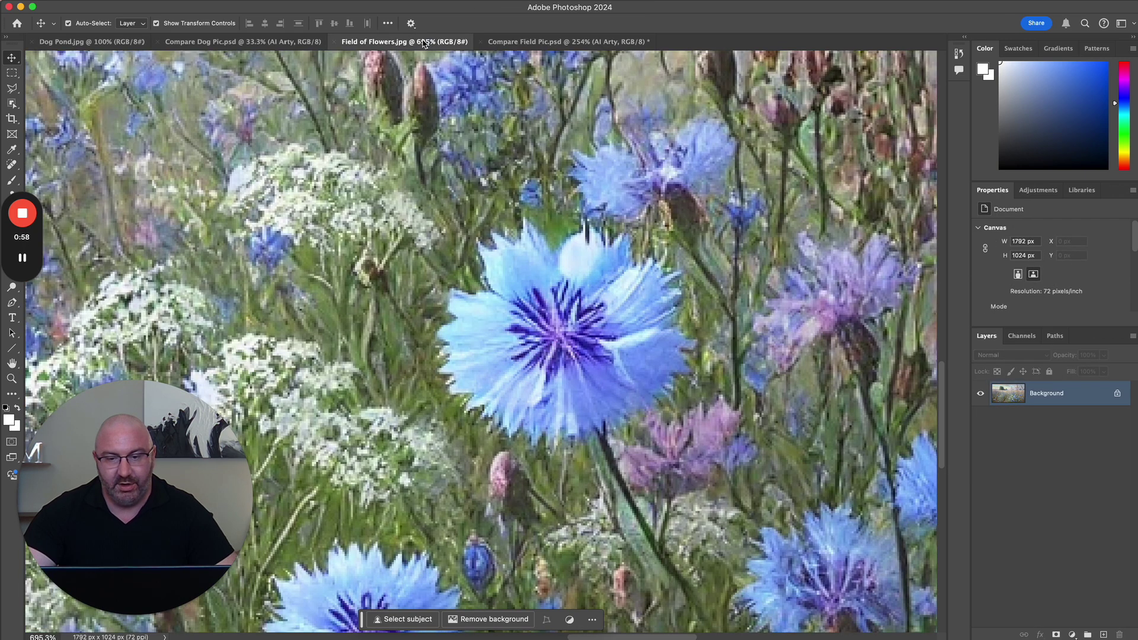
left_click(559, 42)
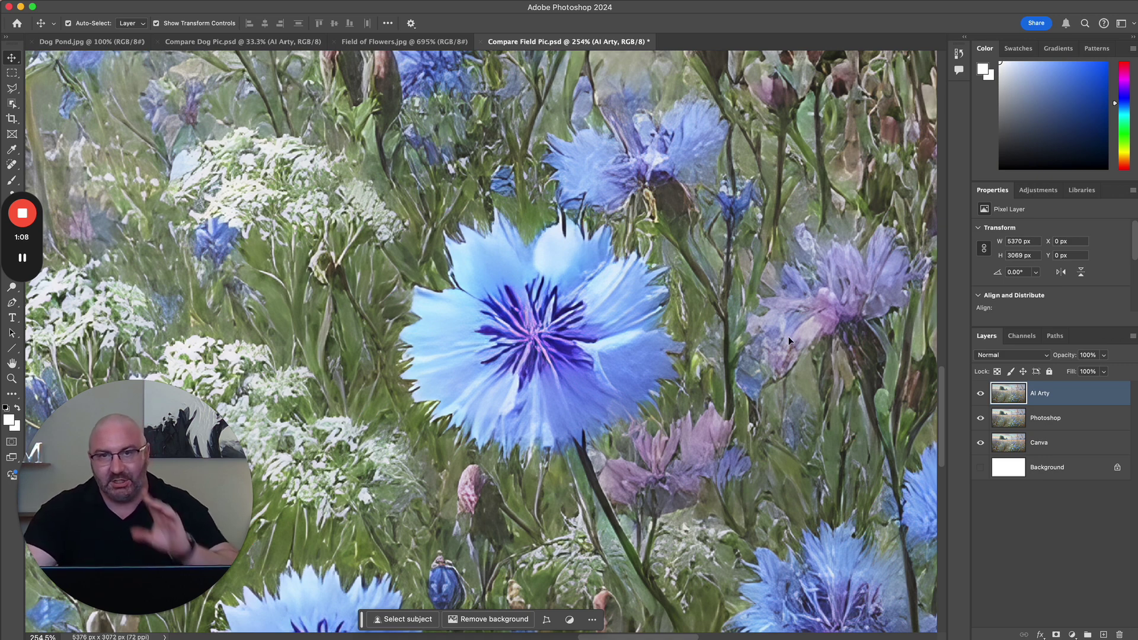
left_click(980, 418)
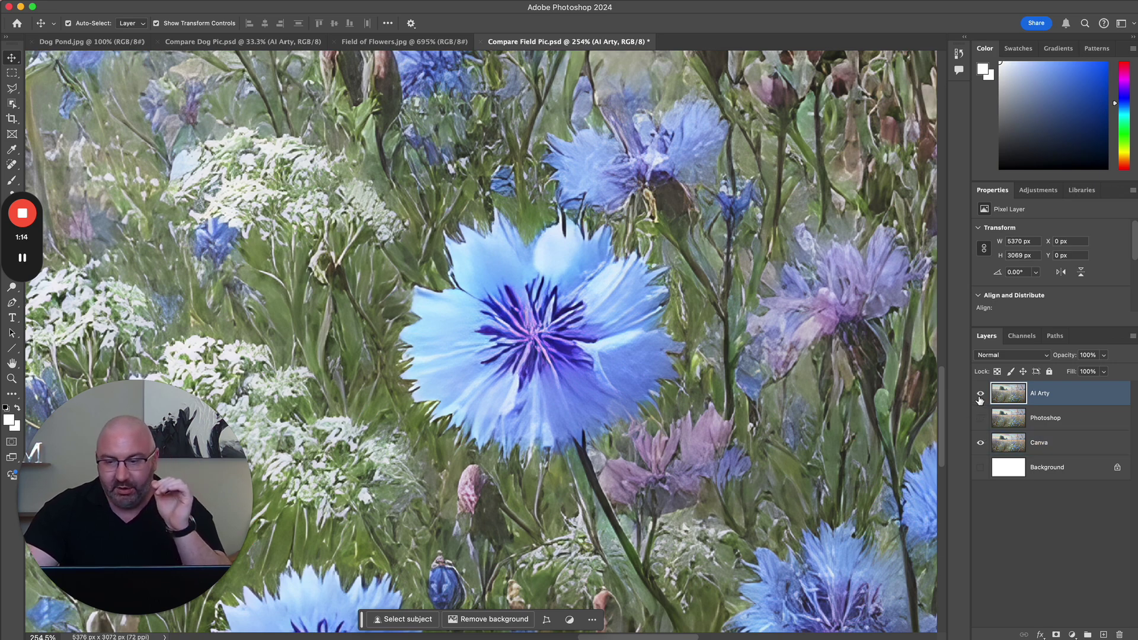
left_click(980, 394)
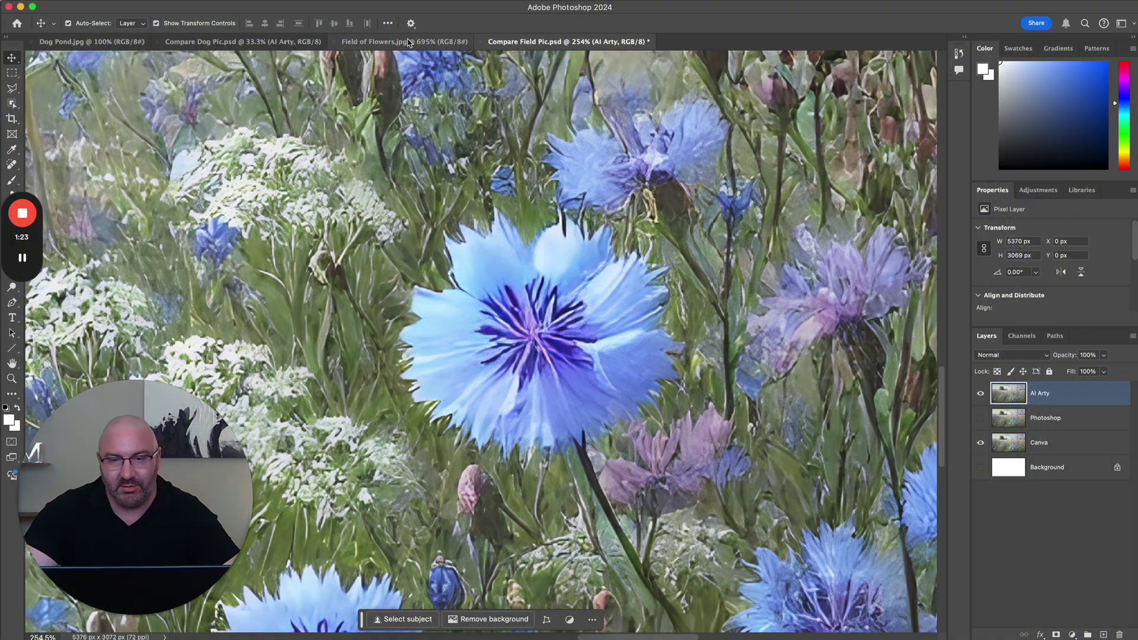
Step: Inspect the large tree on the horizon up close in the original Field of Flowers.jpg
key("ctrl+shift+Tab")
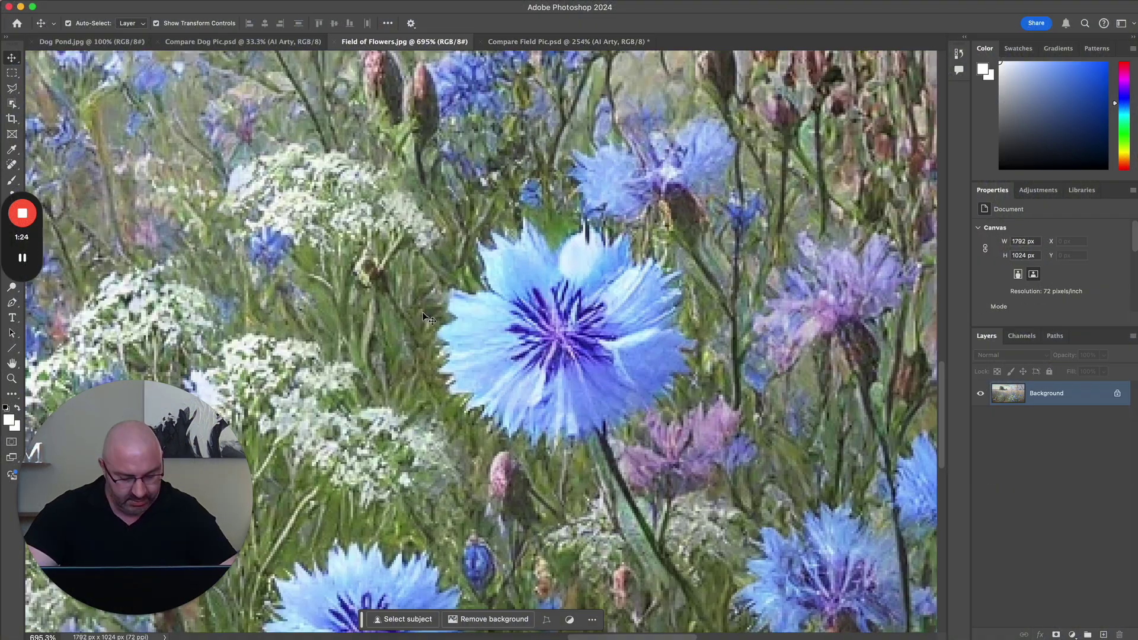
scroll(423, 315, "down", 10)
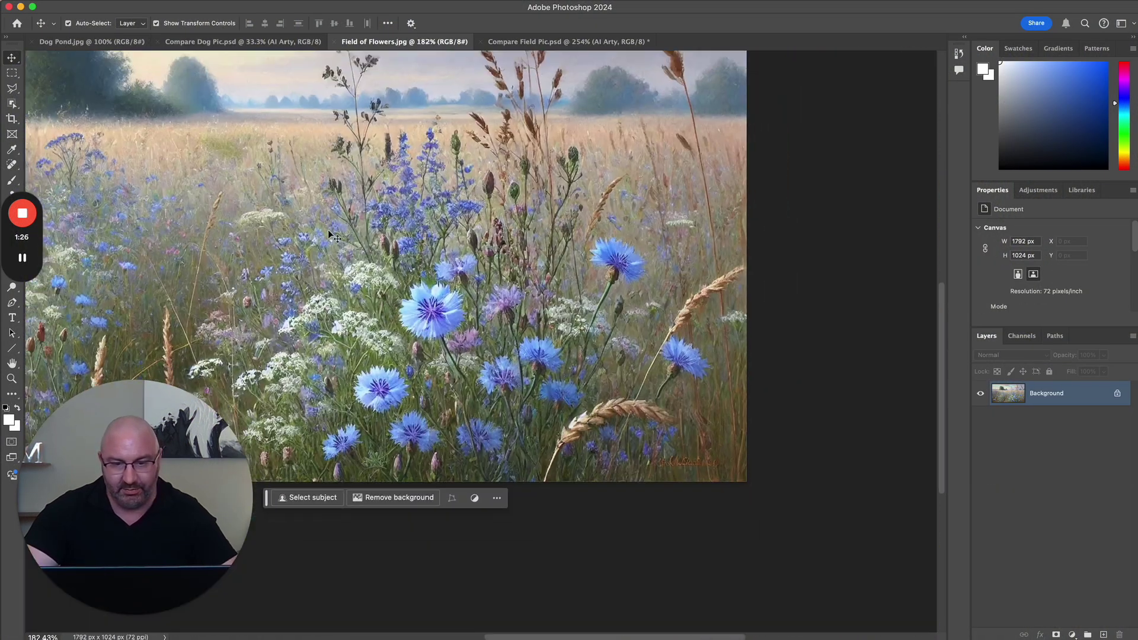
scroll(329, 233, "up", 10)
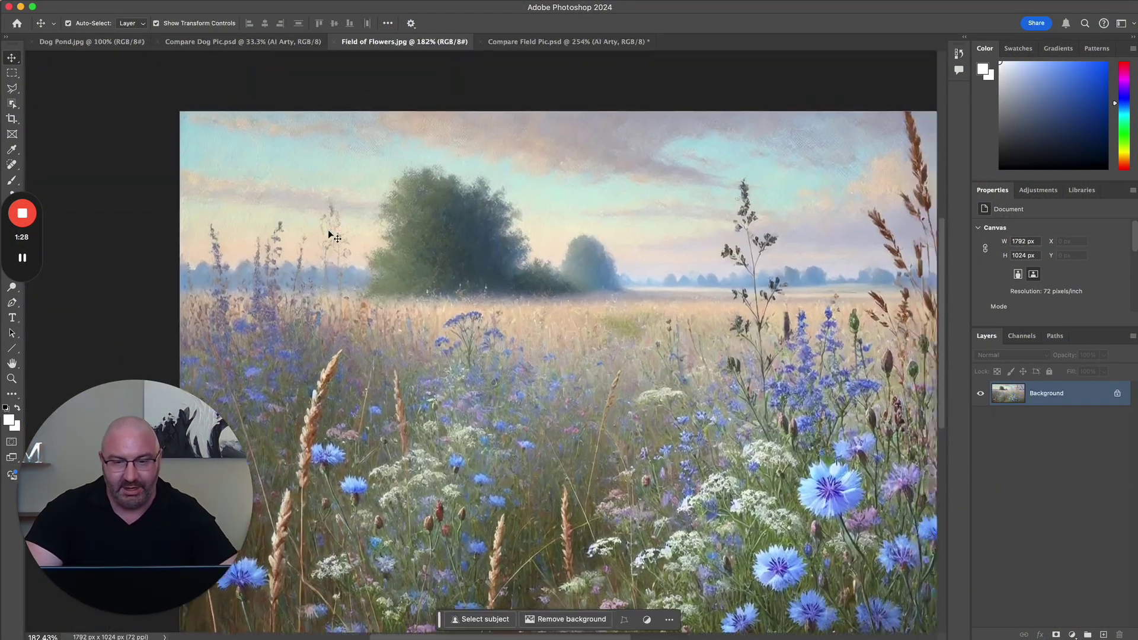
scroll(329, 228, "up", 6)
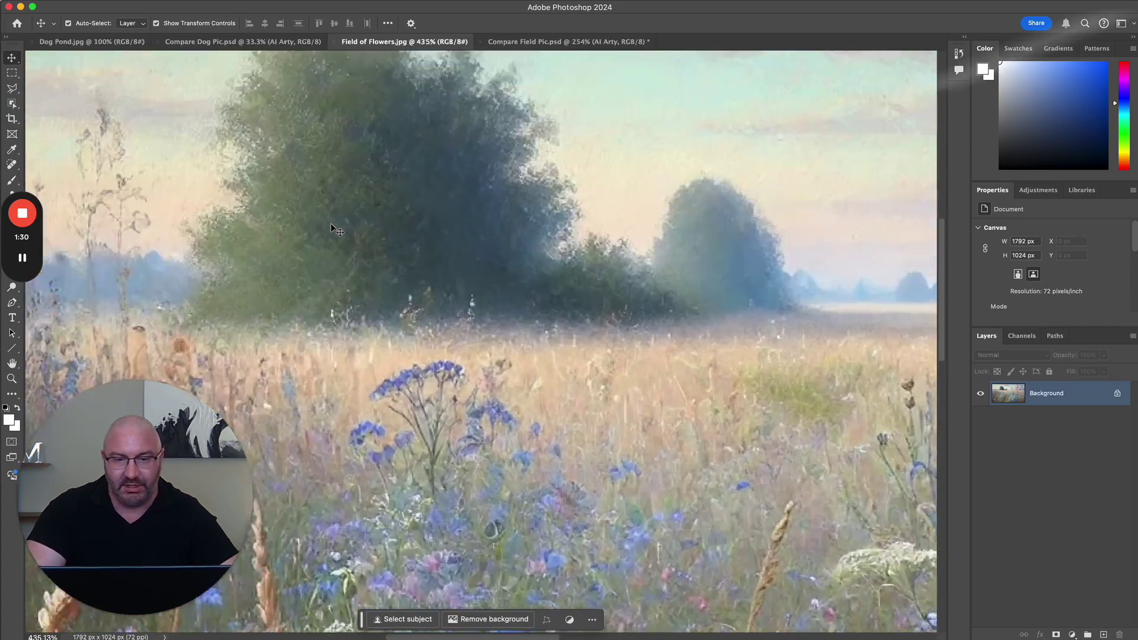
scroll(330, 228, "up", 3)
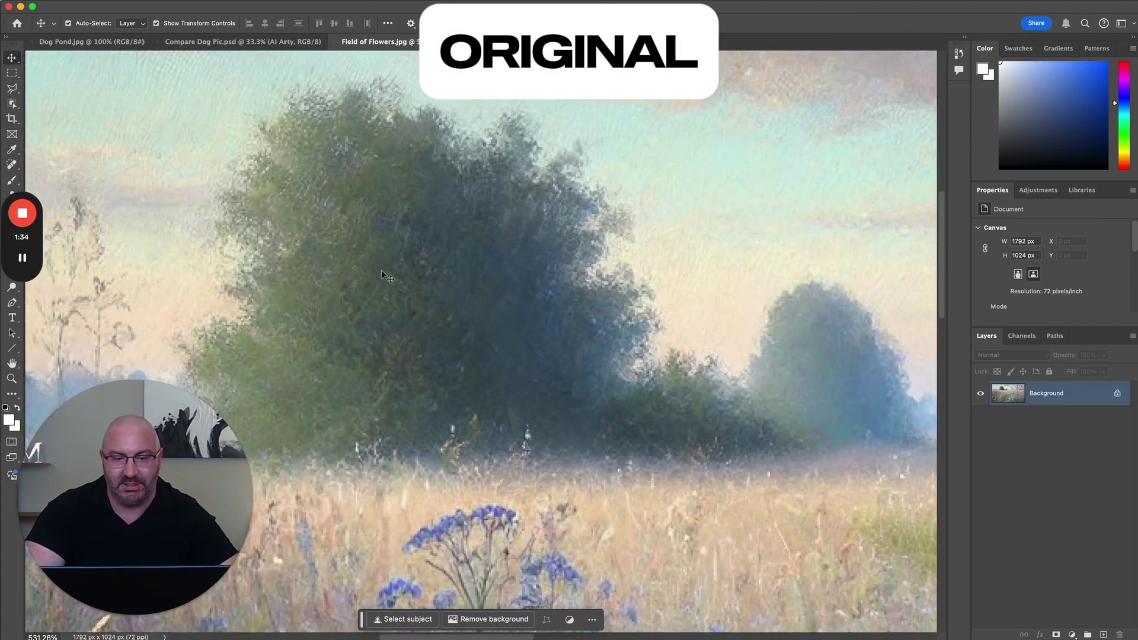
key("super+0")
Step: Examine the large tree in Compare Field Pic.psd, toggling AI Arty over the Canva version and comparing AI Arty with the original
key("ctrl+Tab")
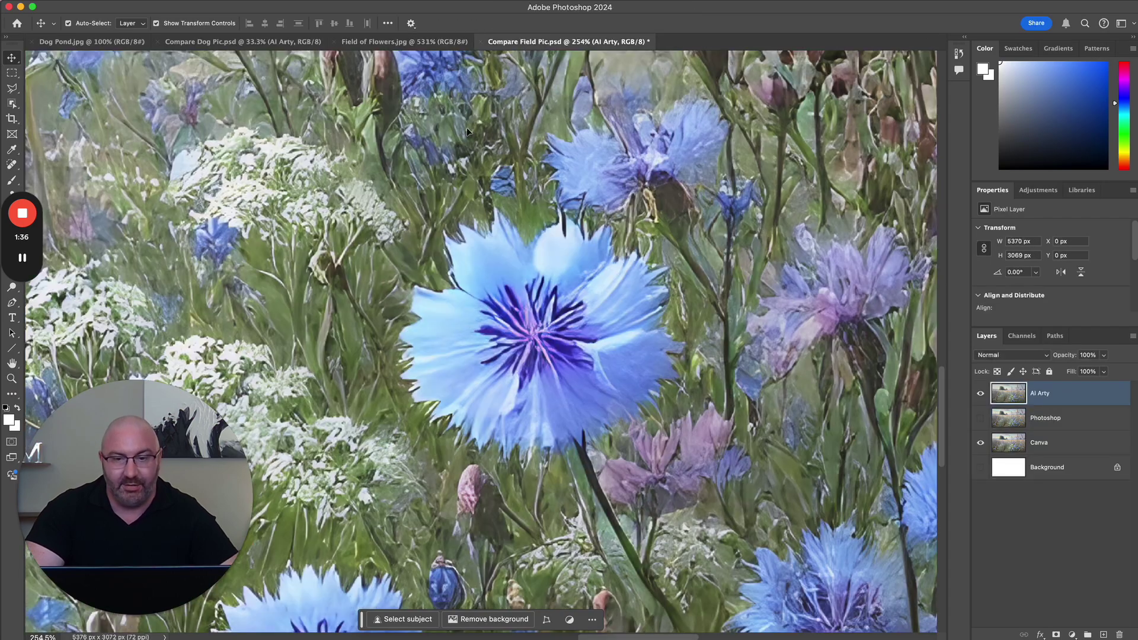
scroll(439, 176, "down", 3)
scroll(440, 176, "up", 10)
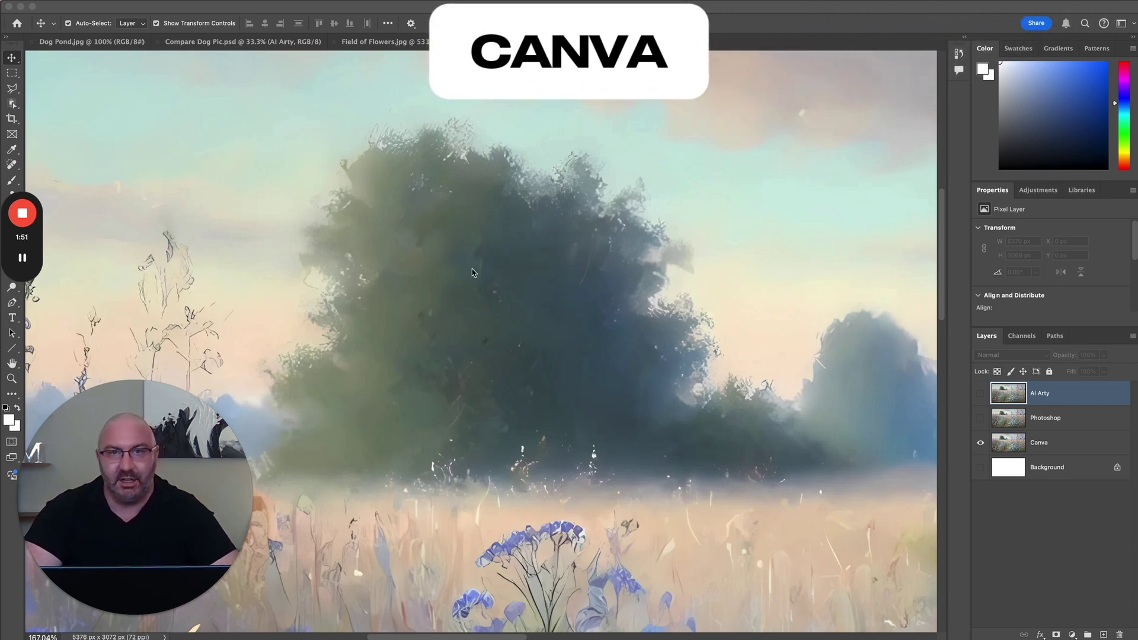
left_click(981, 395)
left_click(980, 394)
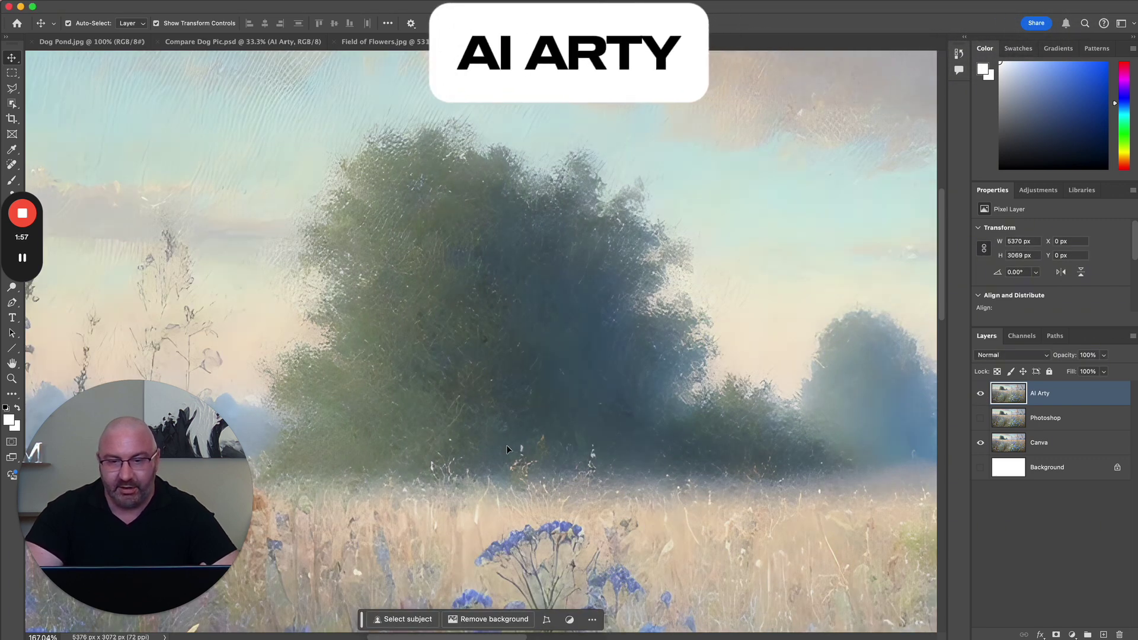
left_click(379, 41)
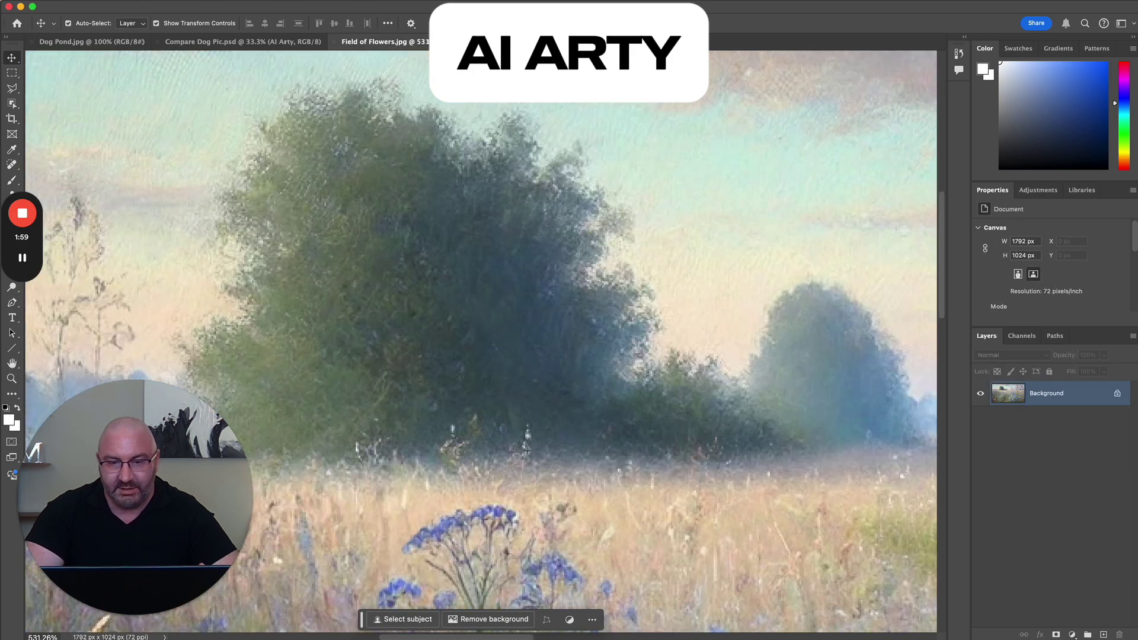
key("ctrl+shift+Tab")
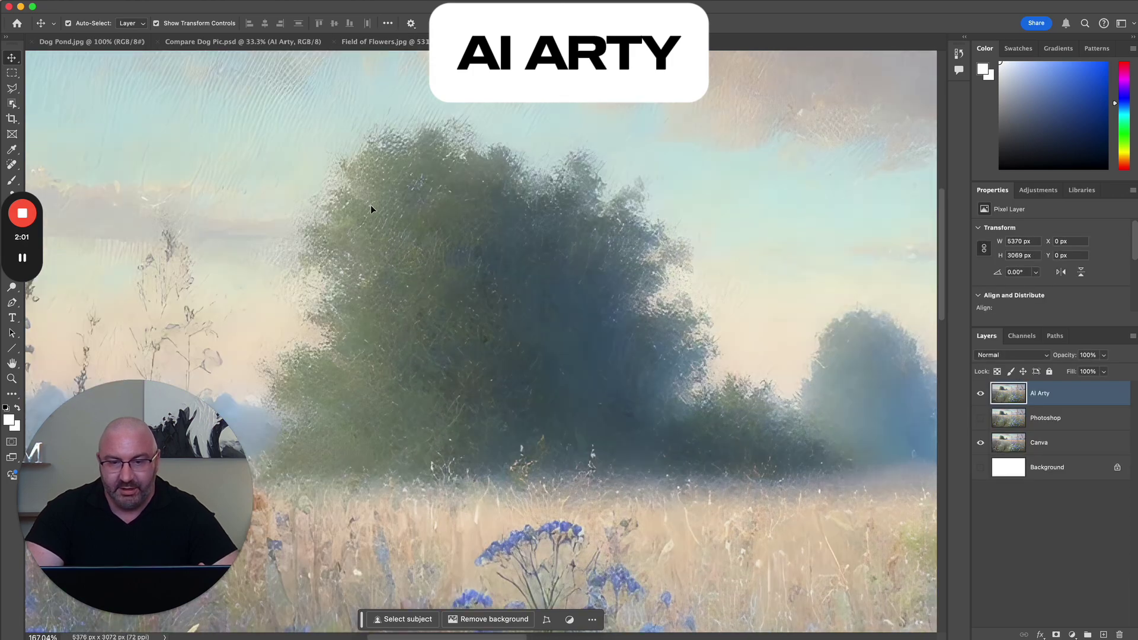
Step: Compare the wheat stalks and meadow flowers in the AI Arty version with the same area of Field of Flowers.jpg
scroll(420, 389, "down", 15)
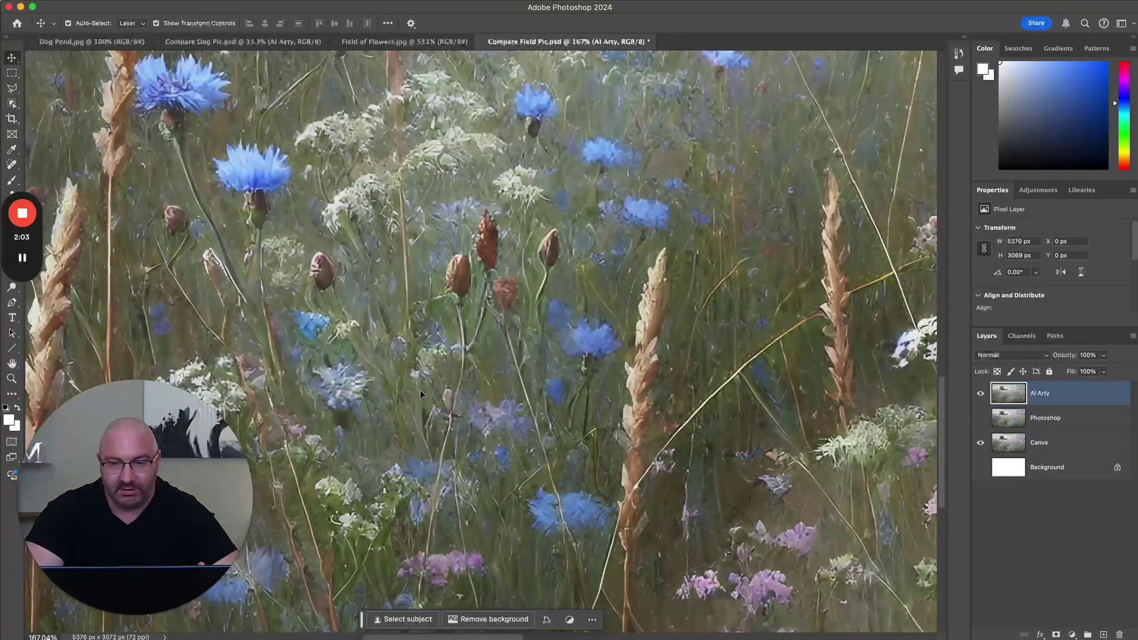
scroll(420, 390, "up", 5)
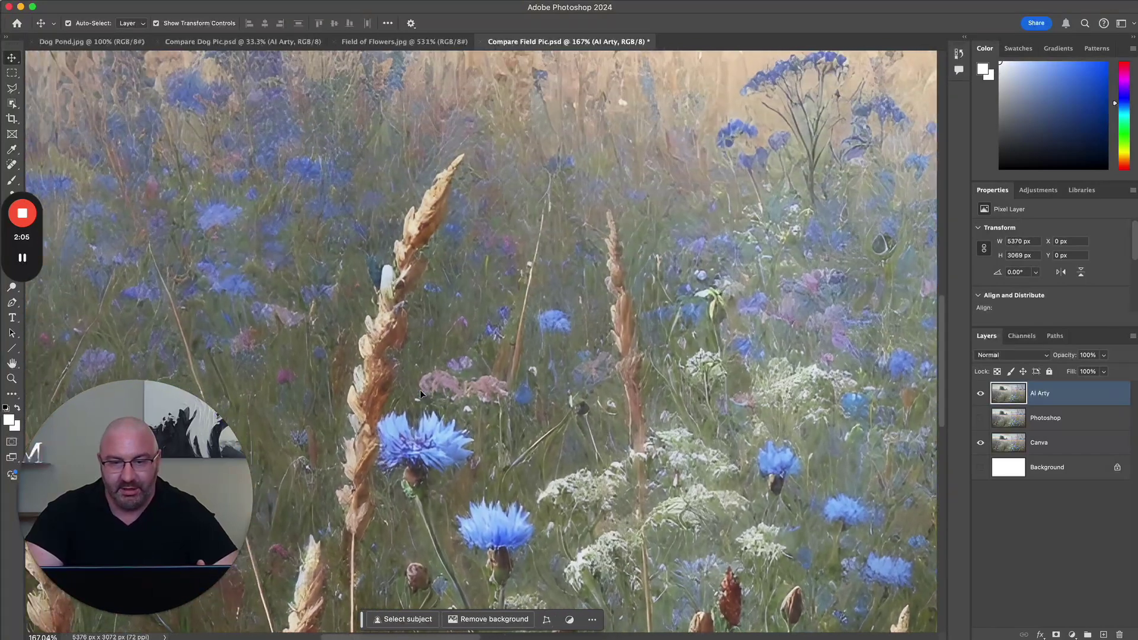
key("ctrl+Tab")
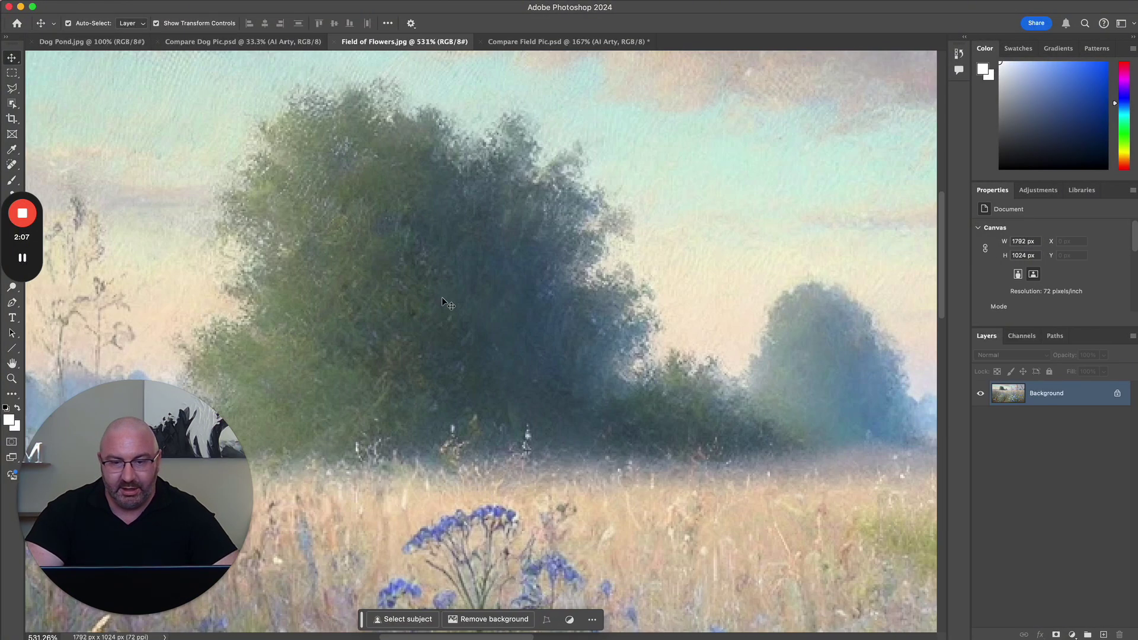
scroll(443, 301, "down", 10)
scroll(444, 299, "down", 3)
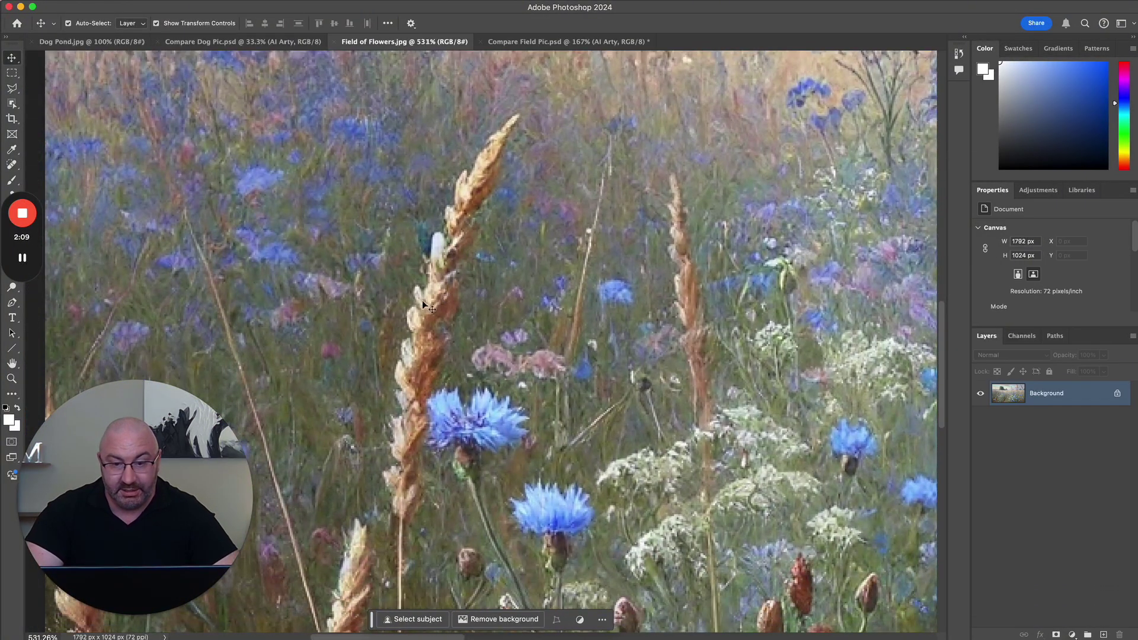
left_click(559, 46)
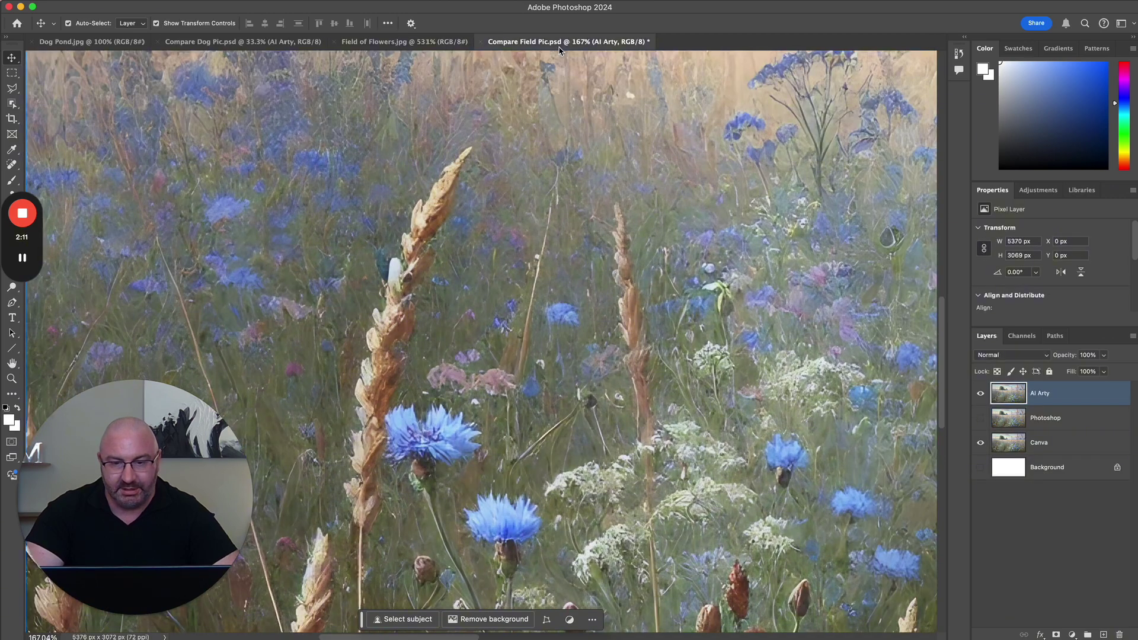
left_click(435, 45)
Step: Hide the AI Arty layer and compare the Canva version of the wheat stalks and meadow with the original
left_click(513, 45)
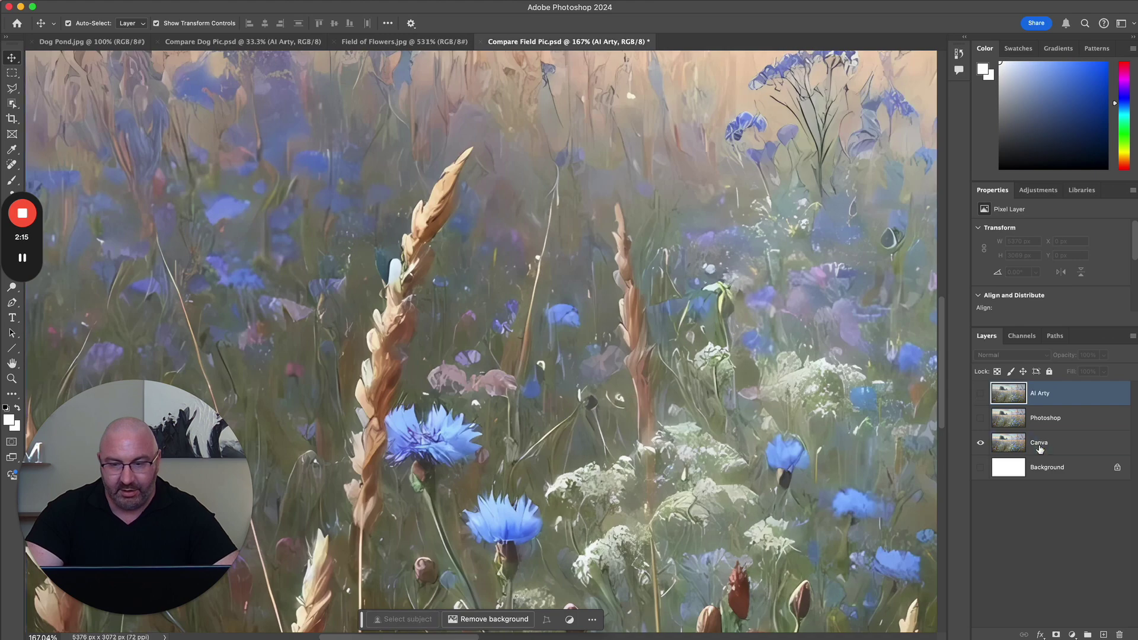
left_click(400, 43)
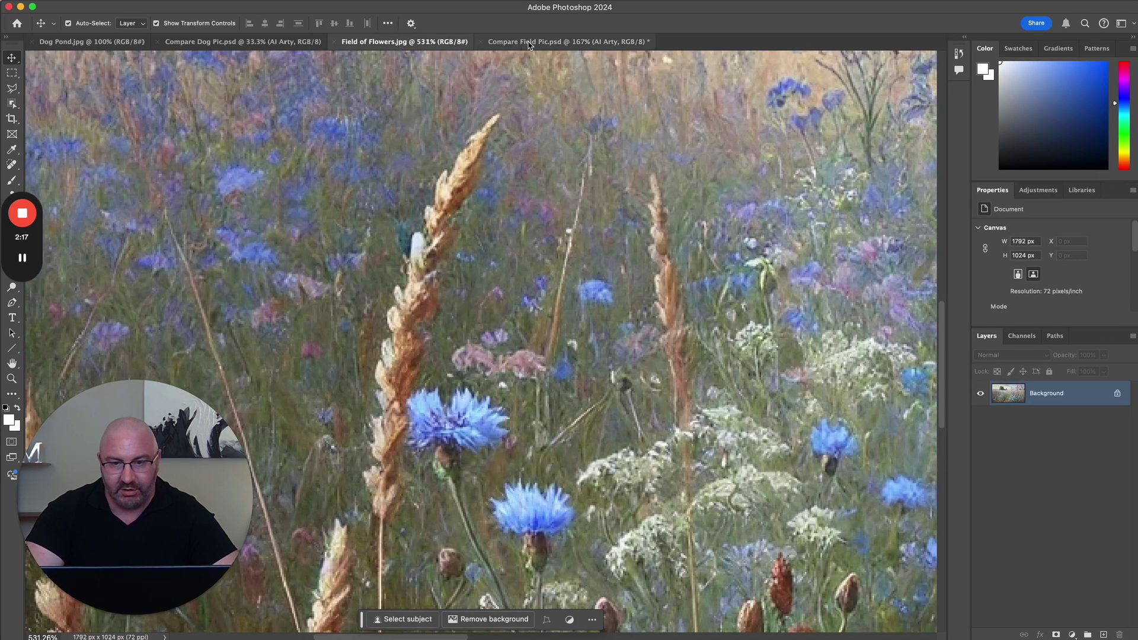
left_click(563, 42)
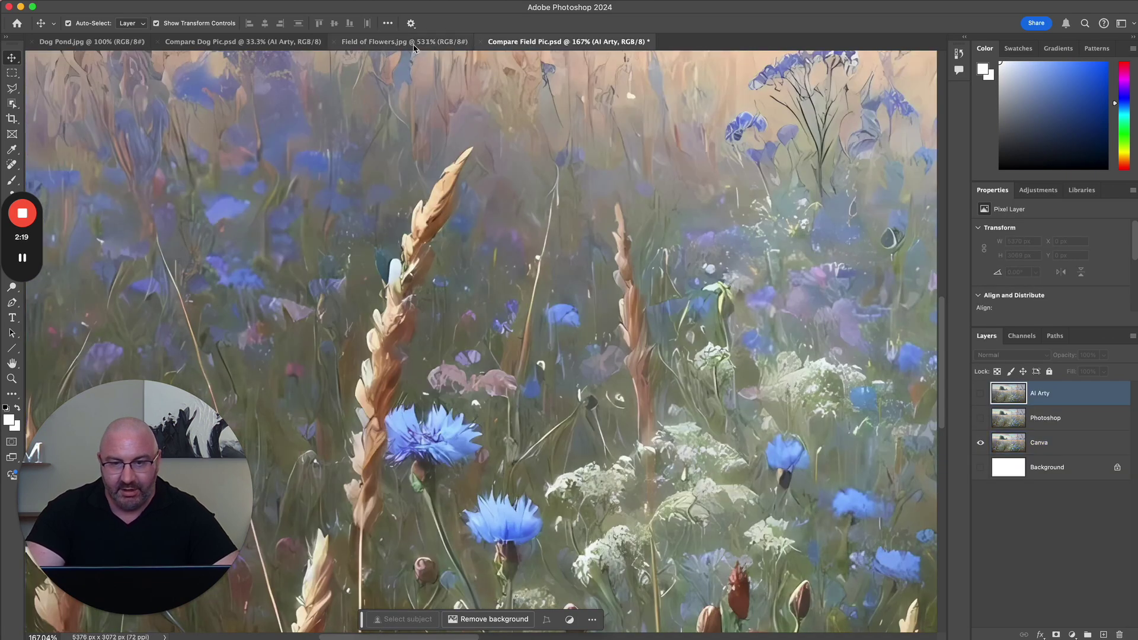
left_click(417, 43)
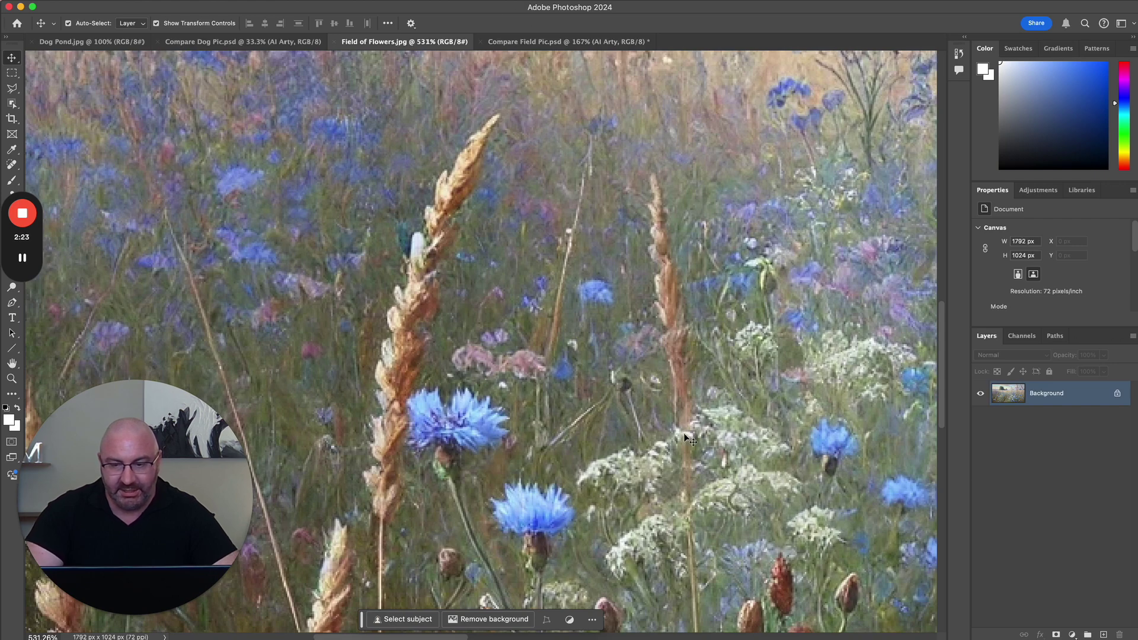
left_click(569, 41)
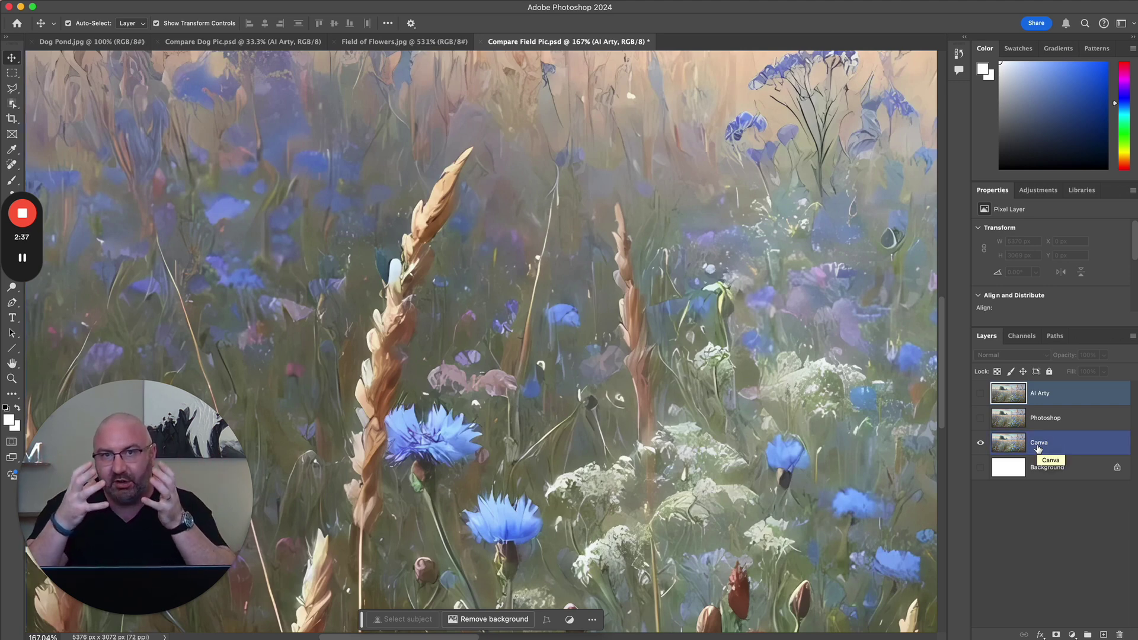
Step: Show the AI Arty layer again and inspect its wheat stalks and surrounding meadow flowers
left_click(980, 393)
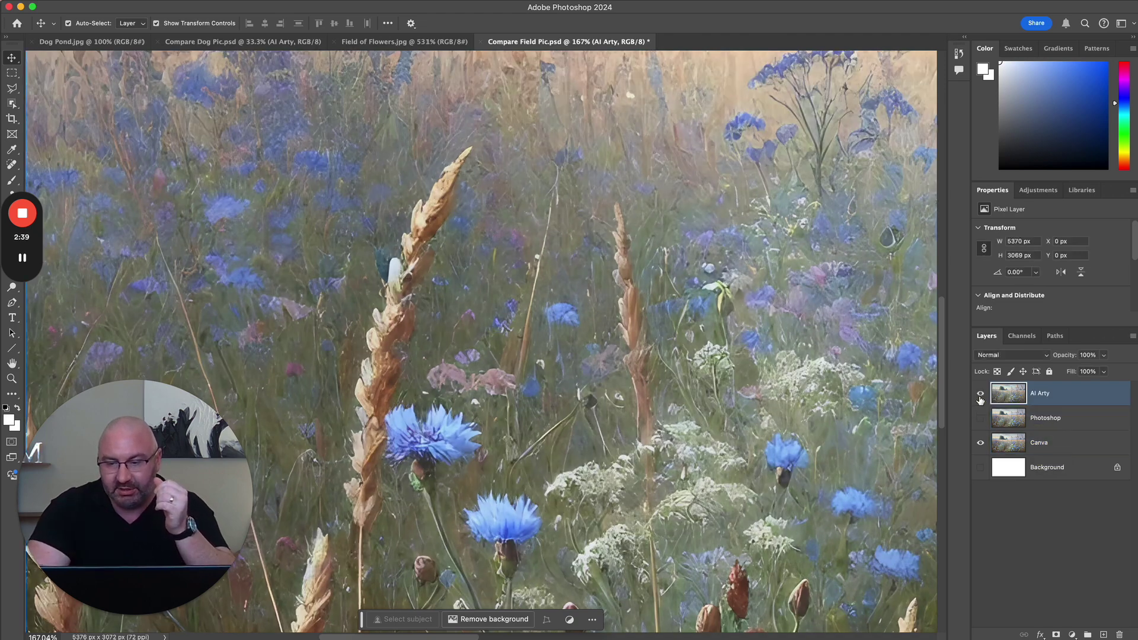
scroll(595, 508, "down", 10)
scroll(596, 507, "right", 5)
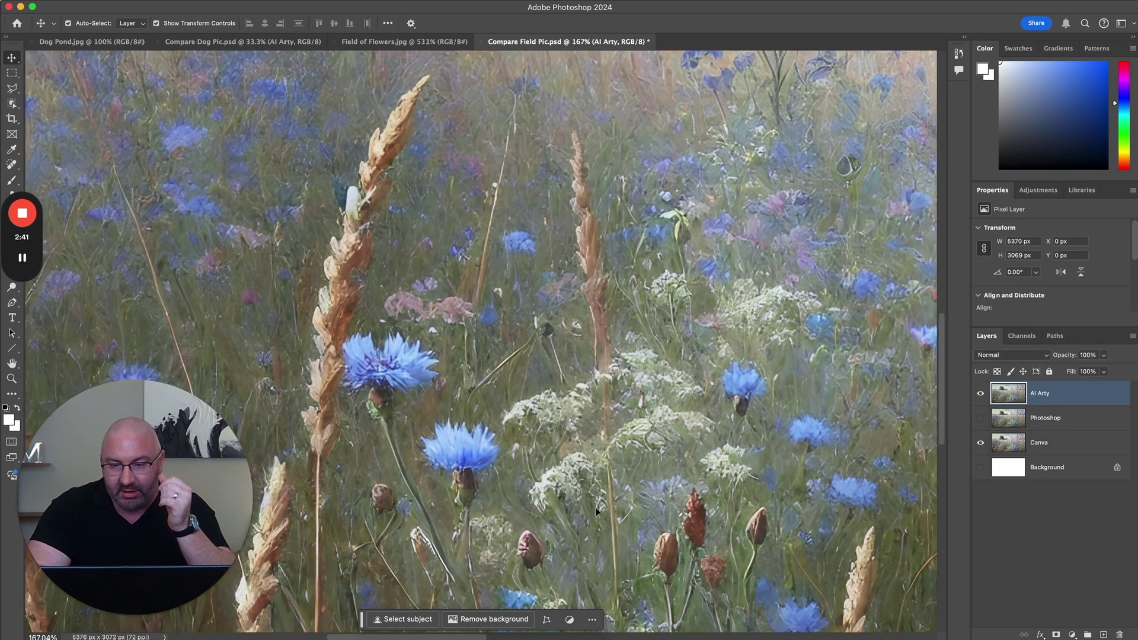
scroll(595, 507, "up", 5)
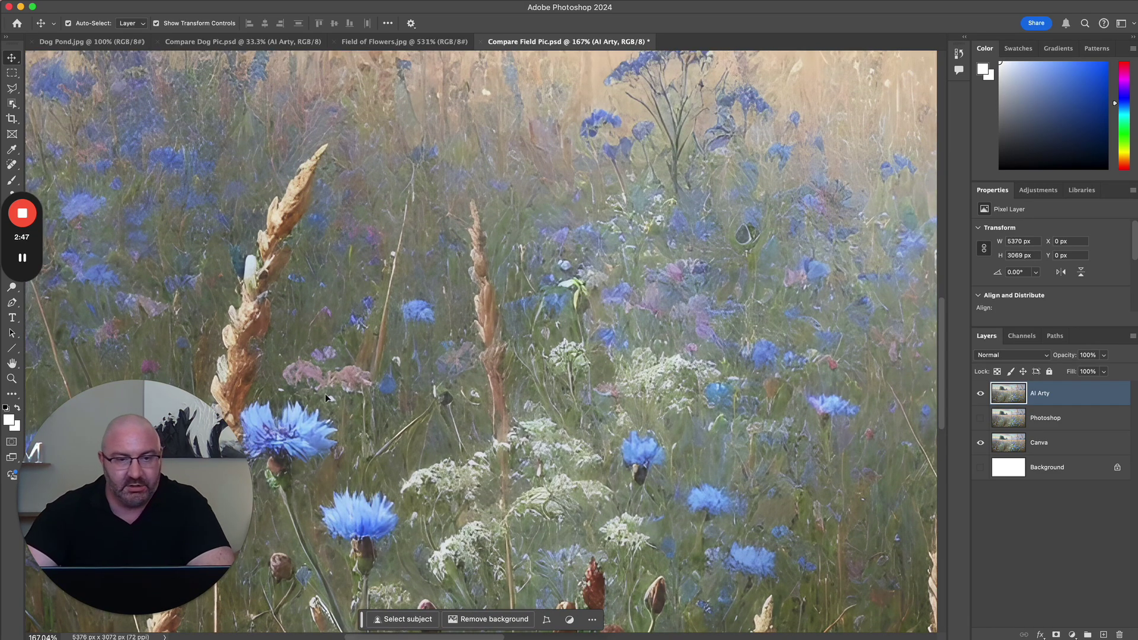
Step: View the original Dog Pond.jpg, and isolate the Canva version in Compare Dog Pic.psd by hiding the AI Arty and Photoshop layers
left_click(98, 40)
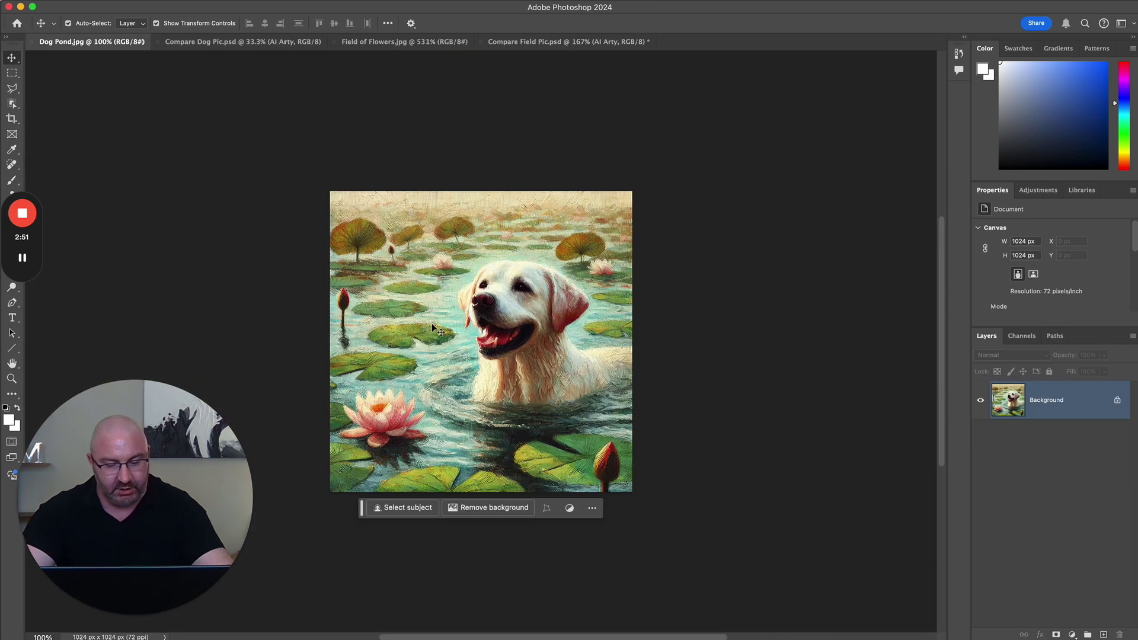
scroll(434, 328, "up", 5)
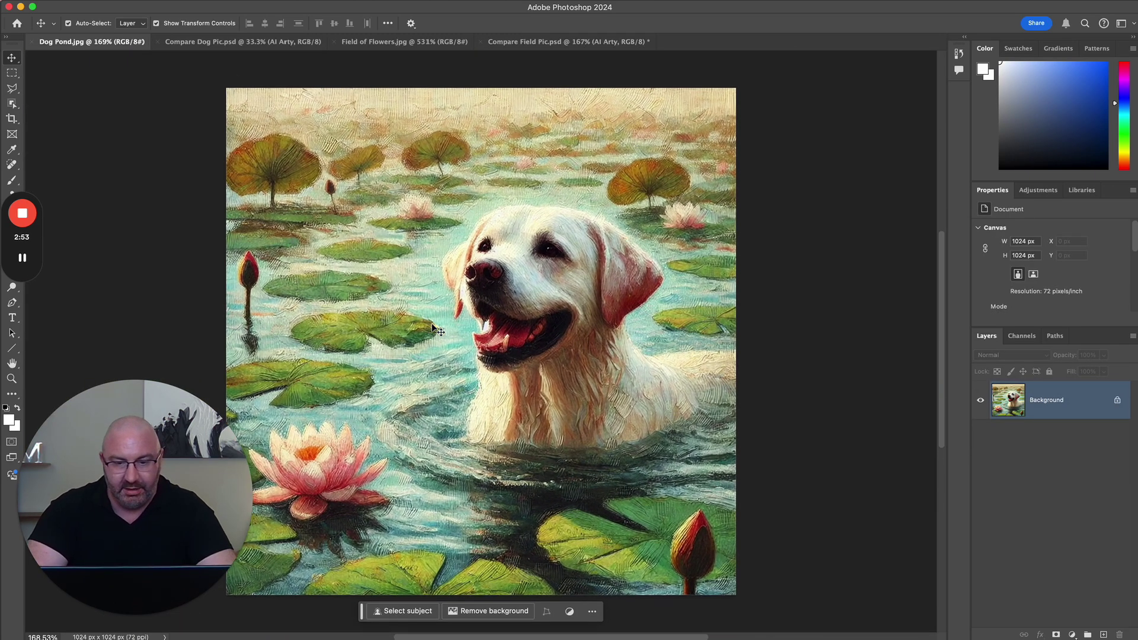
left_click(242, 41)
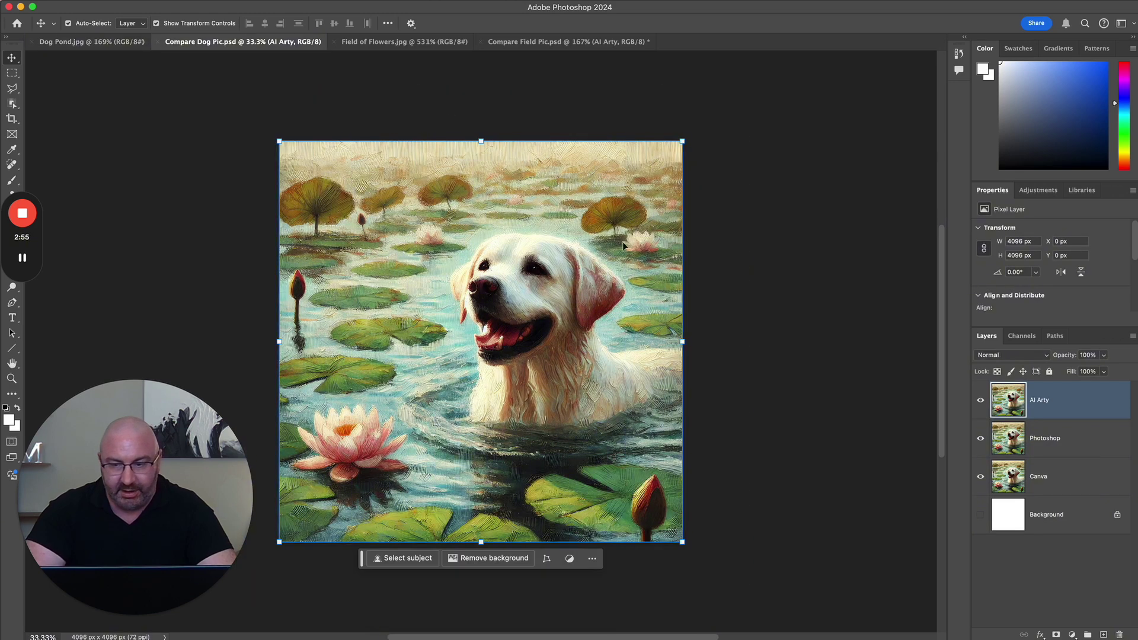
left_click(980, 400)
left_click(980, 438)
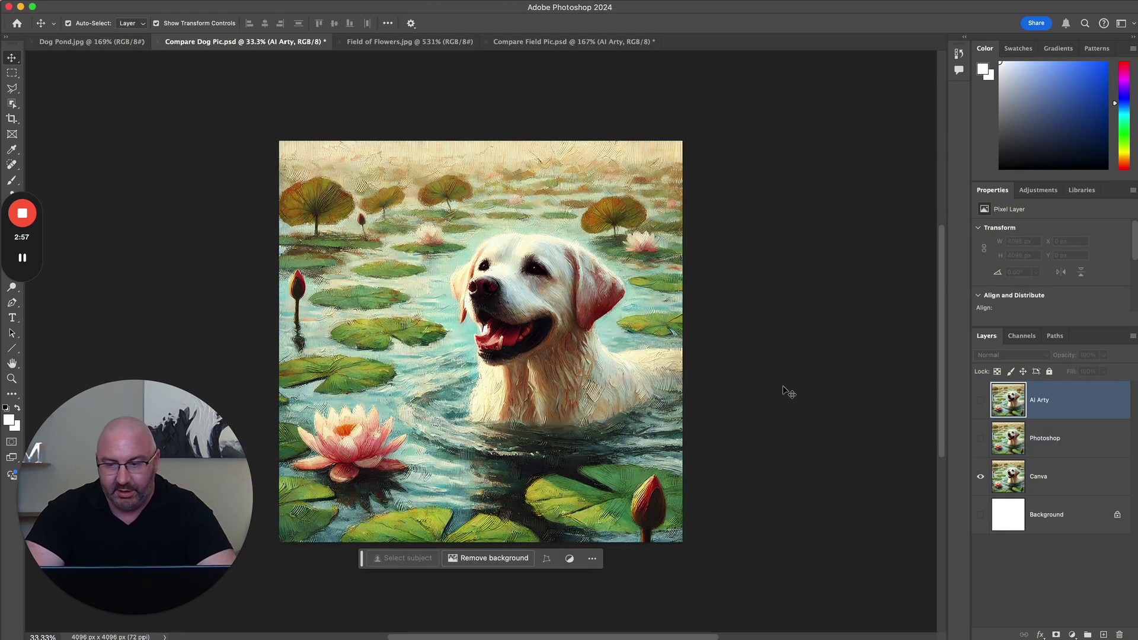
key("super+equal")
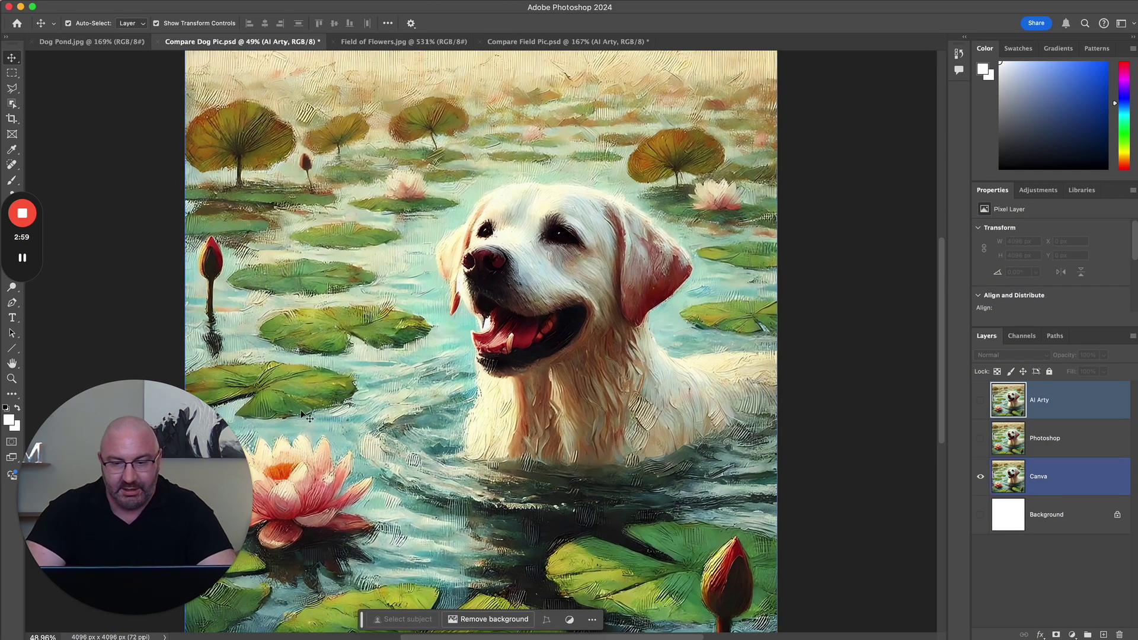
Step: Show the Photoshop layer and then the AI Arty layer over the Canva version to compare the whole dog picture
left_click(980, 439)
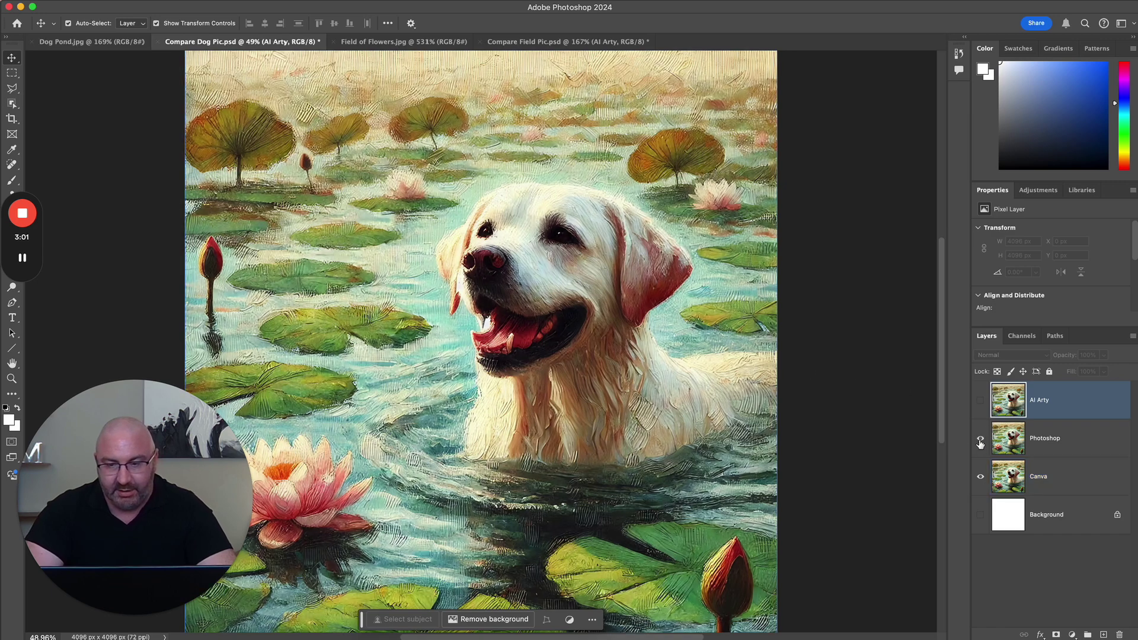
left_click(980, 400)
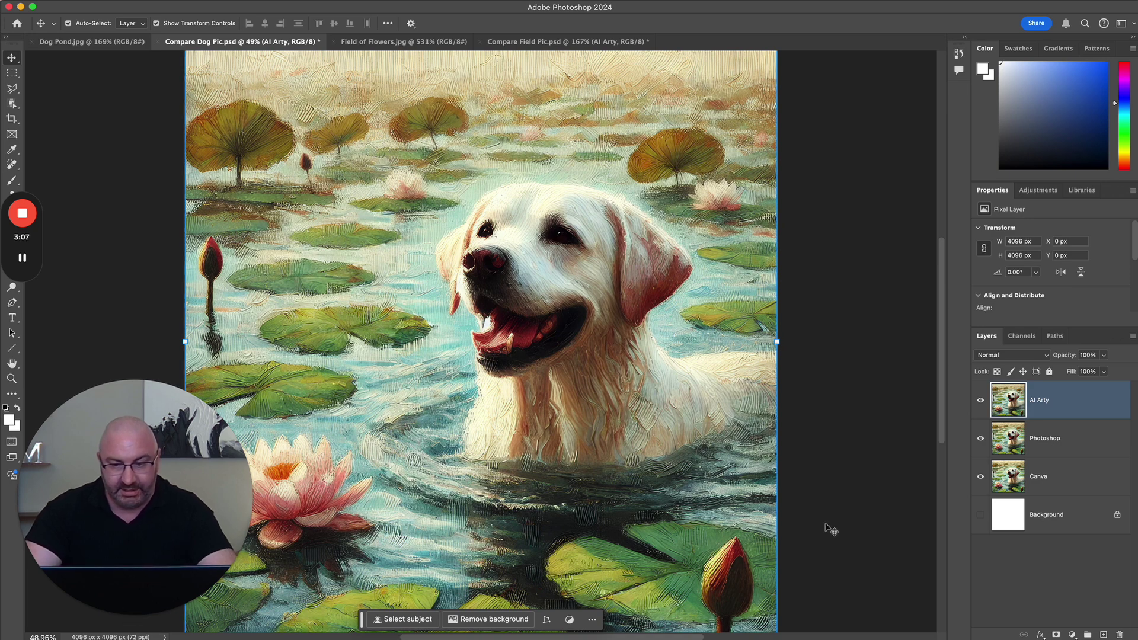
mouse_move(121, 414)
left_click_drag(120, 413, 981, 93)
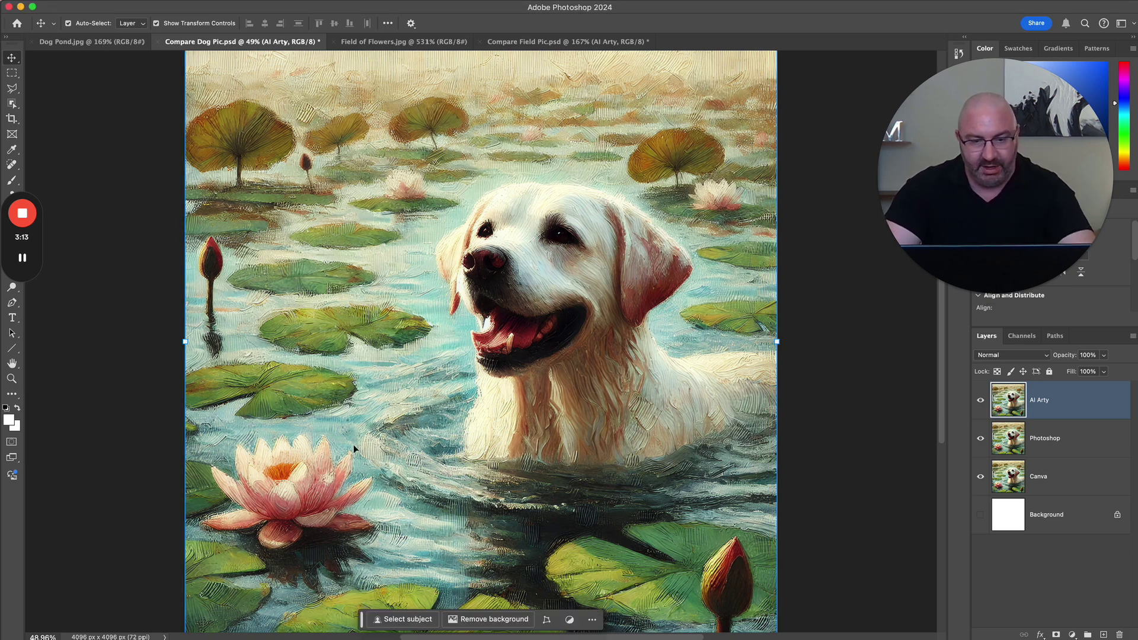
Step: Inspect the pink water lily and the surrounding water up close in the original Dog Pond.jpg
left_click(119, 42)
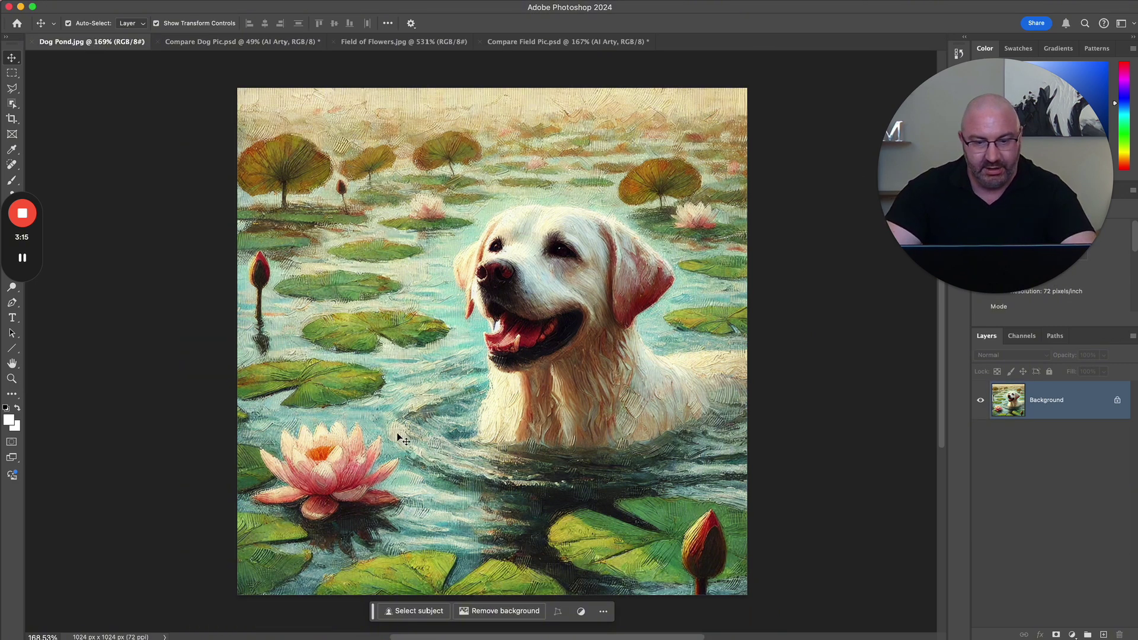
scroll(396, 432, "up", 5)
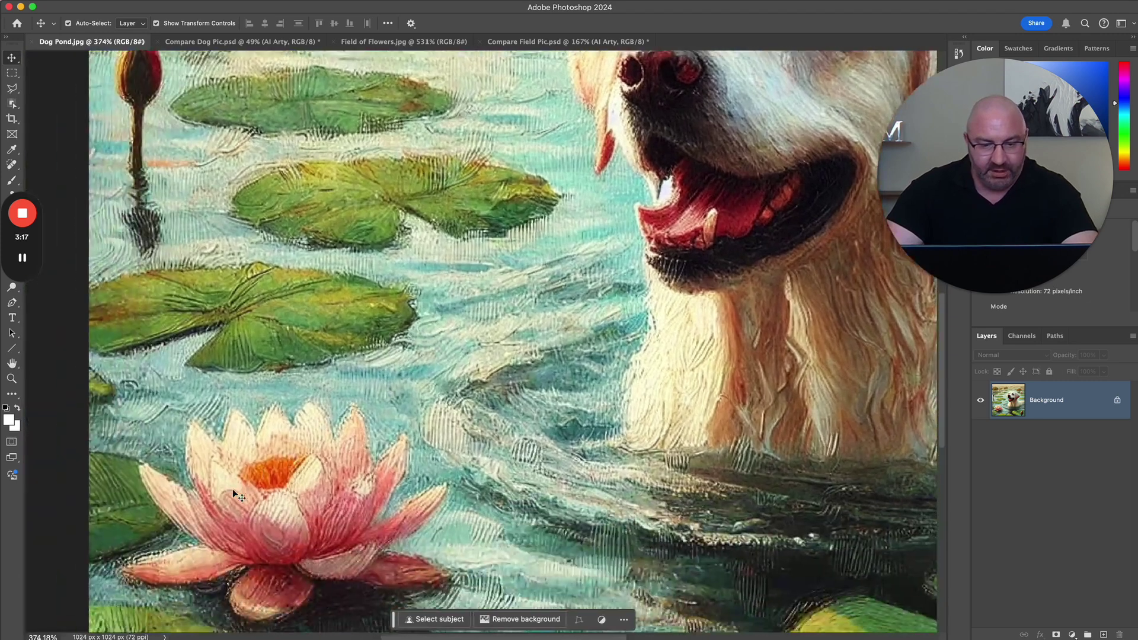
scroll(315, 407, "up", 1)
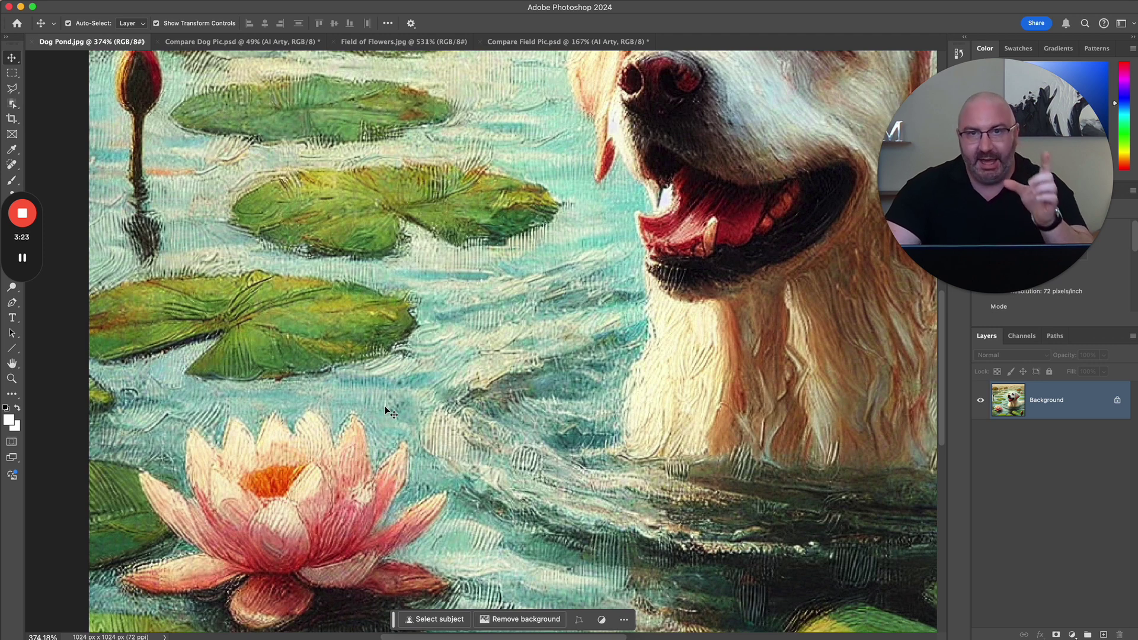
Step: Isolate the Canva layer in Compare Dog Pic.psd and inspect its water lily, lily pads and the dog's mouth up close
left_click(240, 42)
left_click(980, 438)
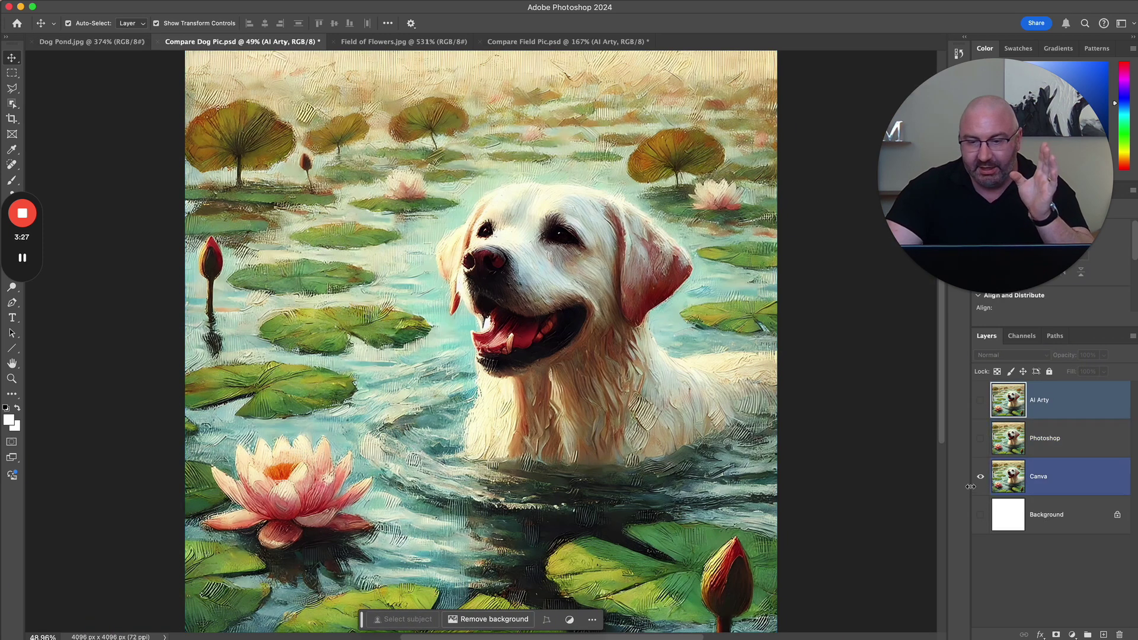
key("alt+bracketleft")
scroll(314, 432, "up", 5)
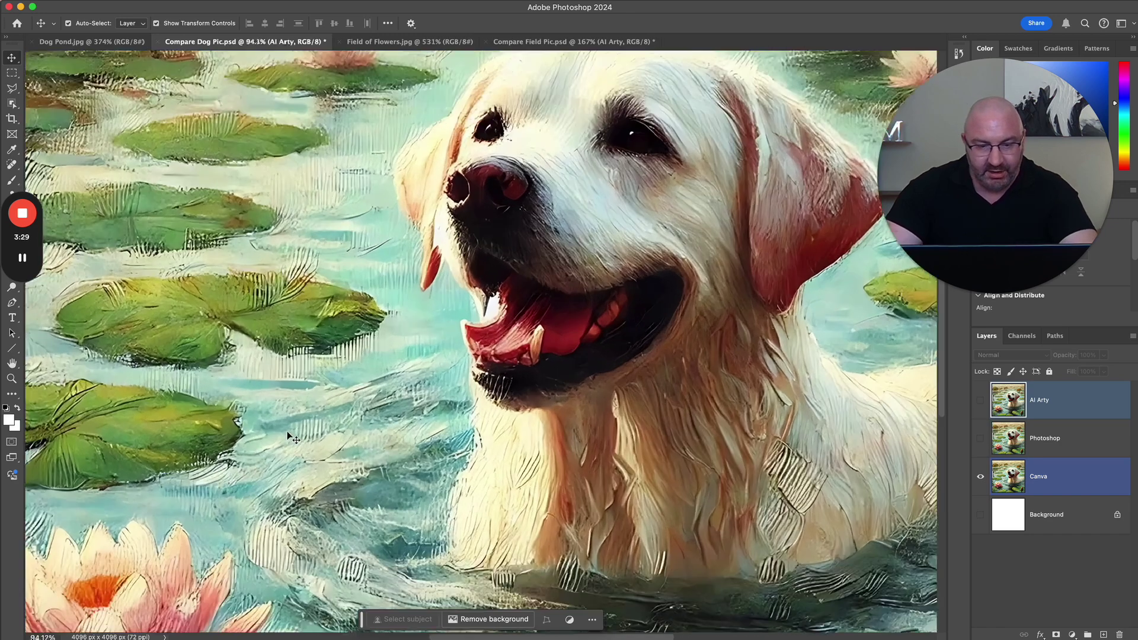
scroll(291, 432, "up", 1)
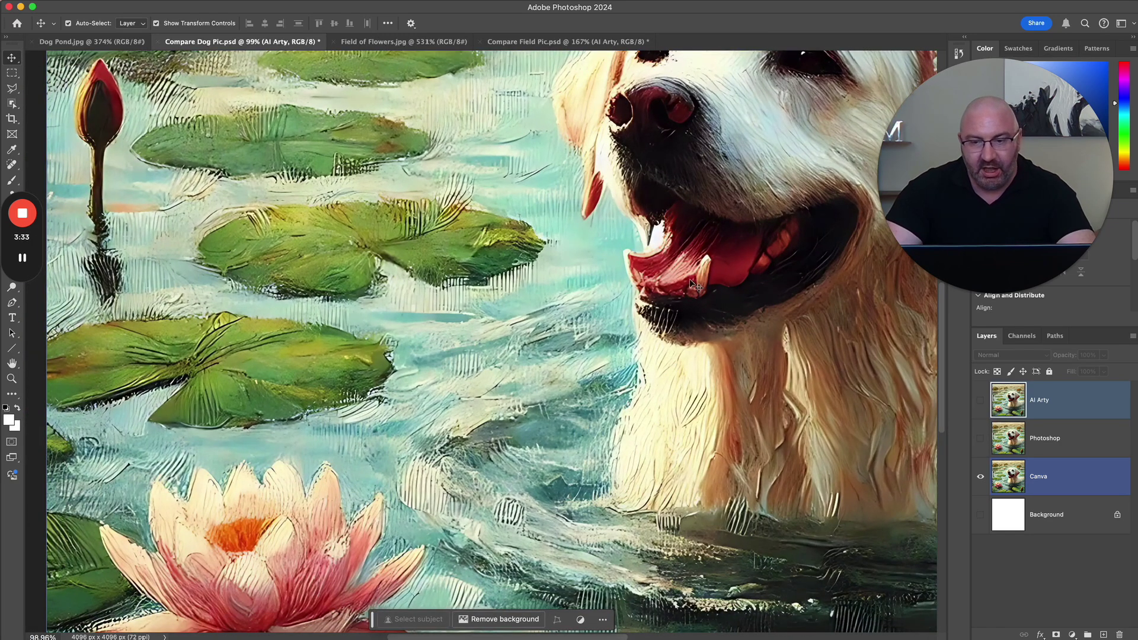
scroll(690, 283, "up", 5)
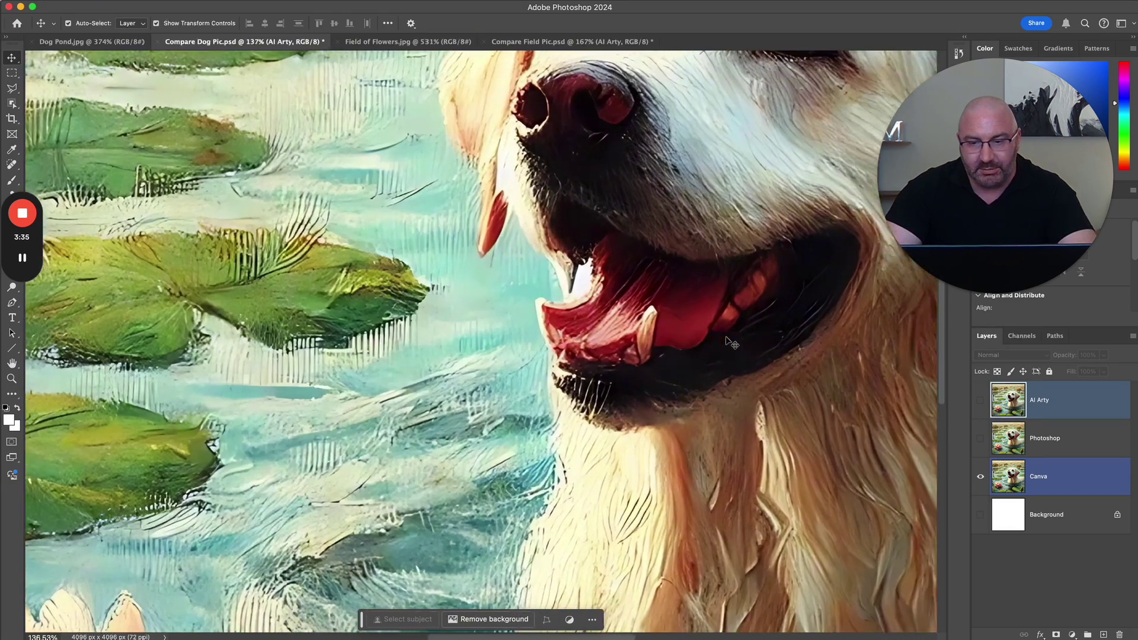
Step: Examine the dog's mouth, the lily pads and the water lily in Dog Pond.jpg for comparison with the Canva version
key("ctrl+shift+Tab")
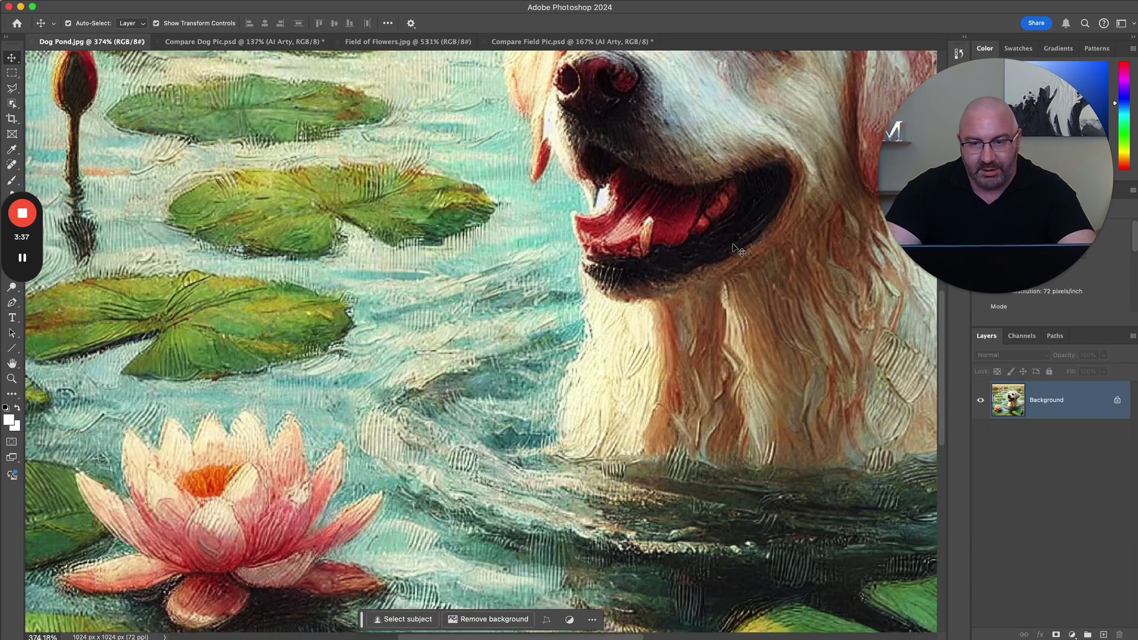
scroll(737, 249, "up", 4)
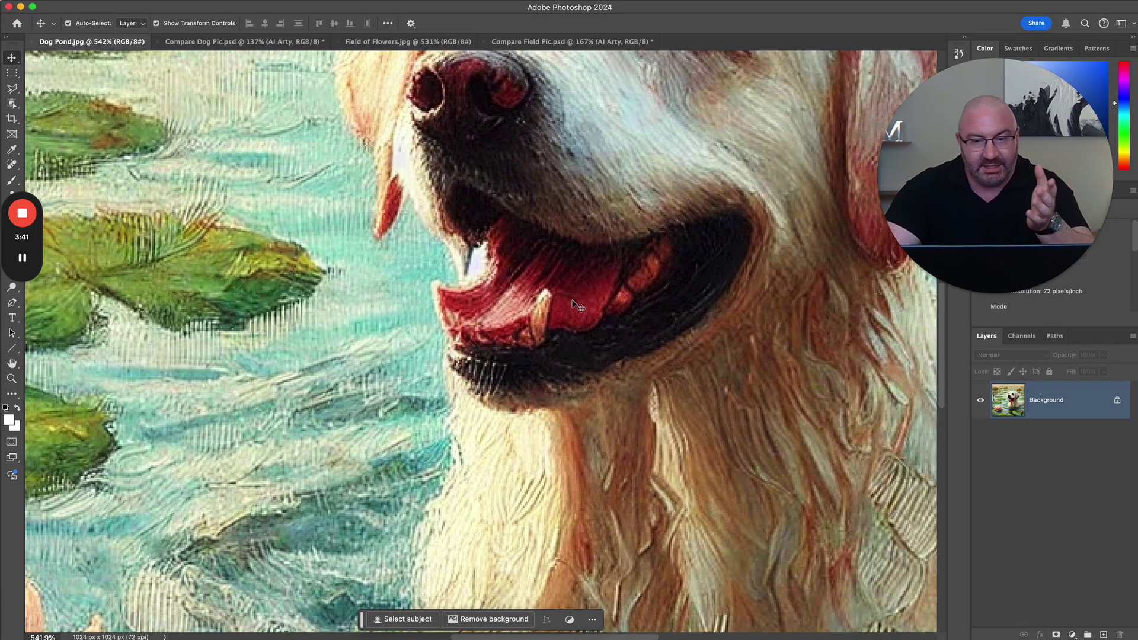
scroll(570, 306, "down", 5)
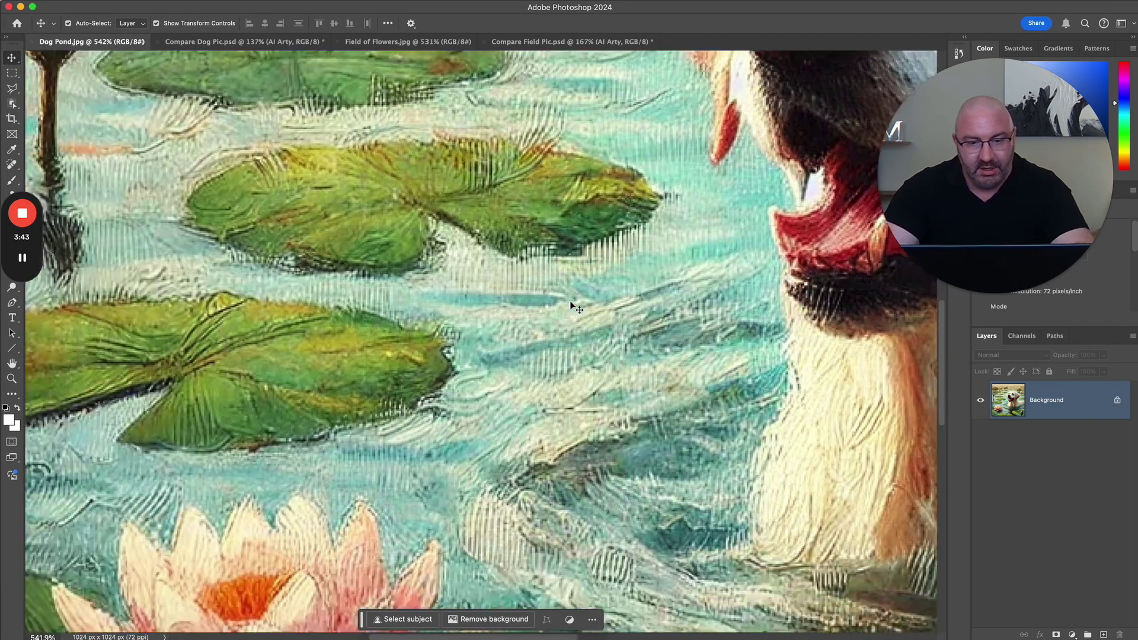
scroll(570, 307, "left", 10)
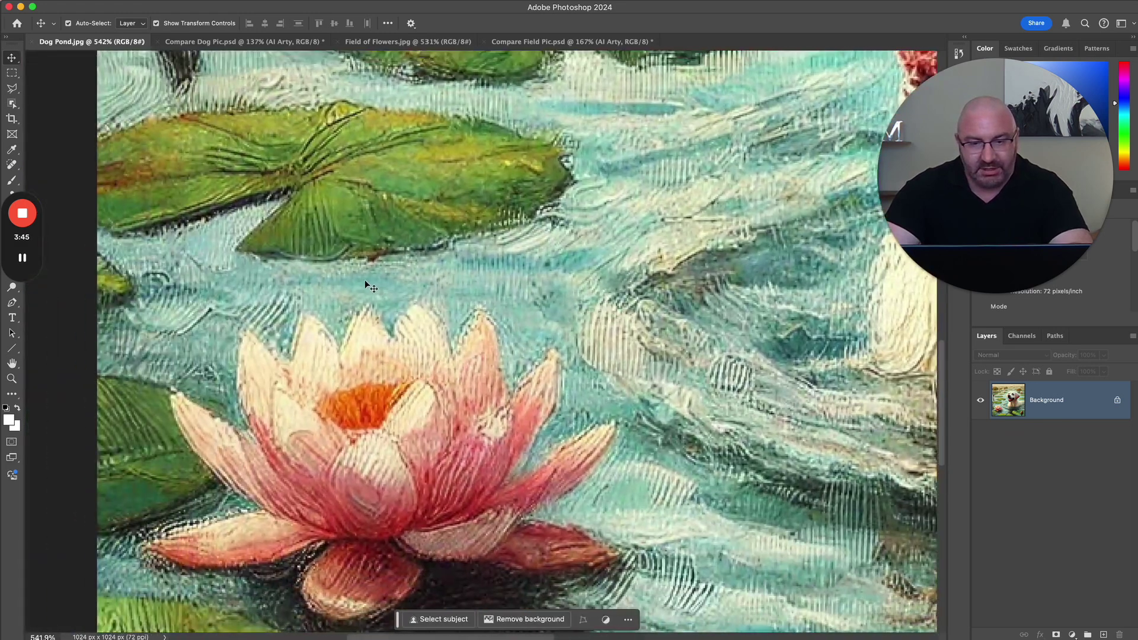
Step: Examine the lily pads and water in the Canva version of Compare Dog Pic.psd, and show the AI Arty layer over it
left_click(243, 41)
scroll(350, 333, "up", 5)
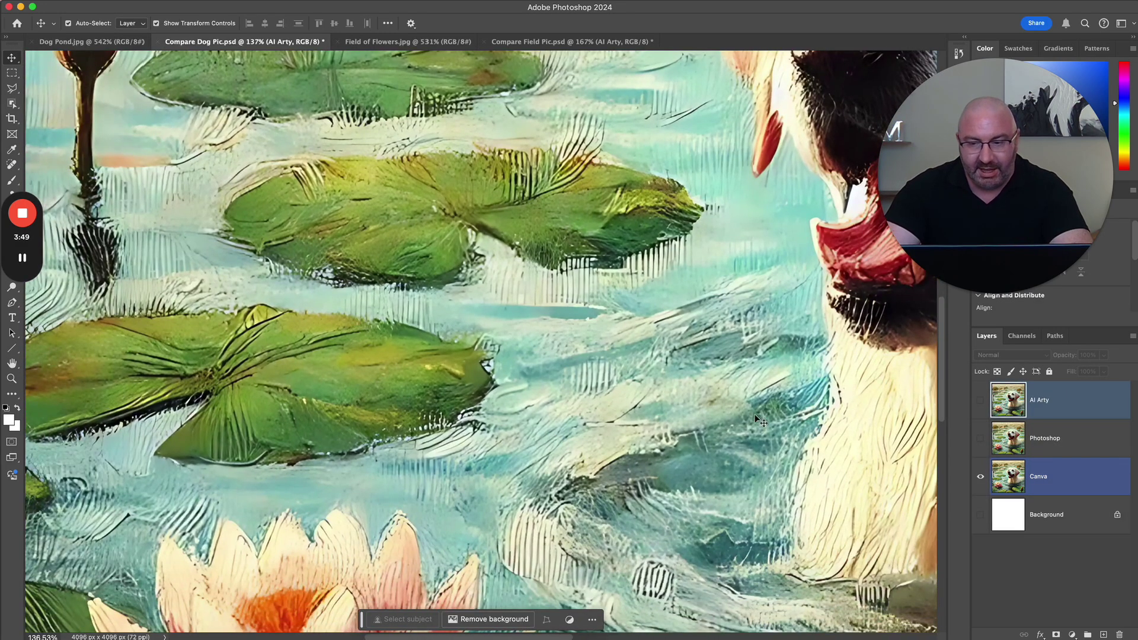
left_click(1060, 400)
left_click(980, 400)
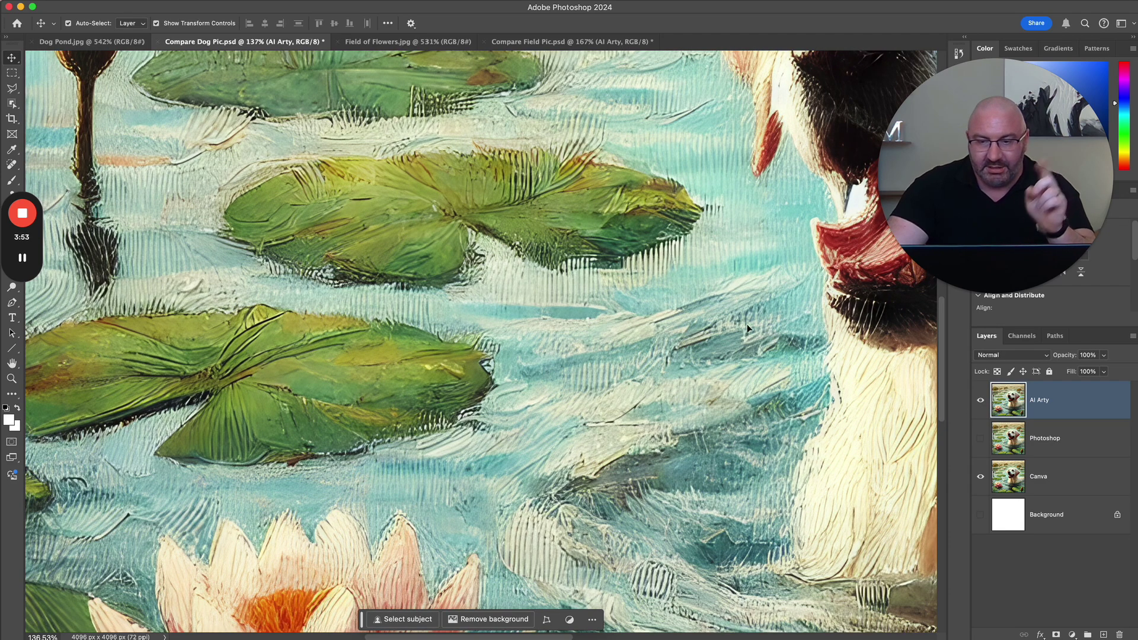
Step: Inspect the dog's mouth, nose, eyes and ears in the AI Arty version
scroll(749, 332, "right", 5)
scroll(749, 332, "up", 5)
scroll(663, 310, "up", 5)
scroll(664, 310, "right", 5)
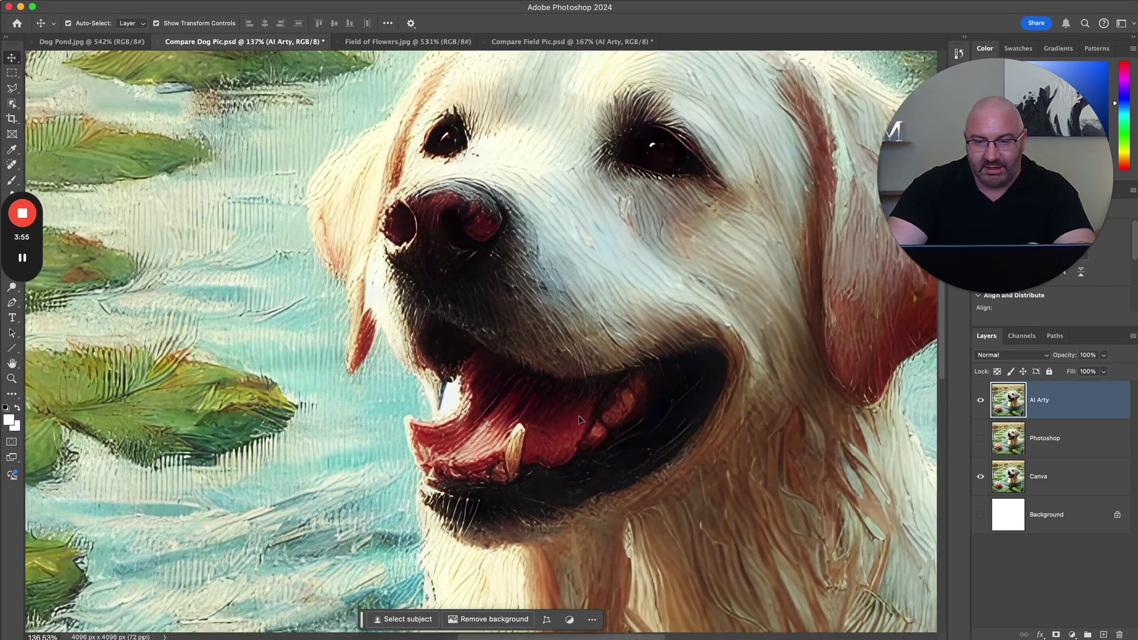
scroll(539, 253, "up", 3)
scroll(539, 254, "right", 2)
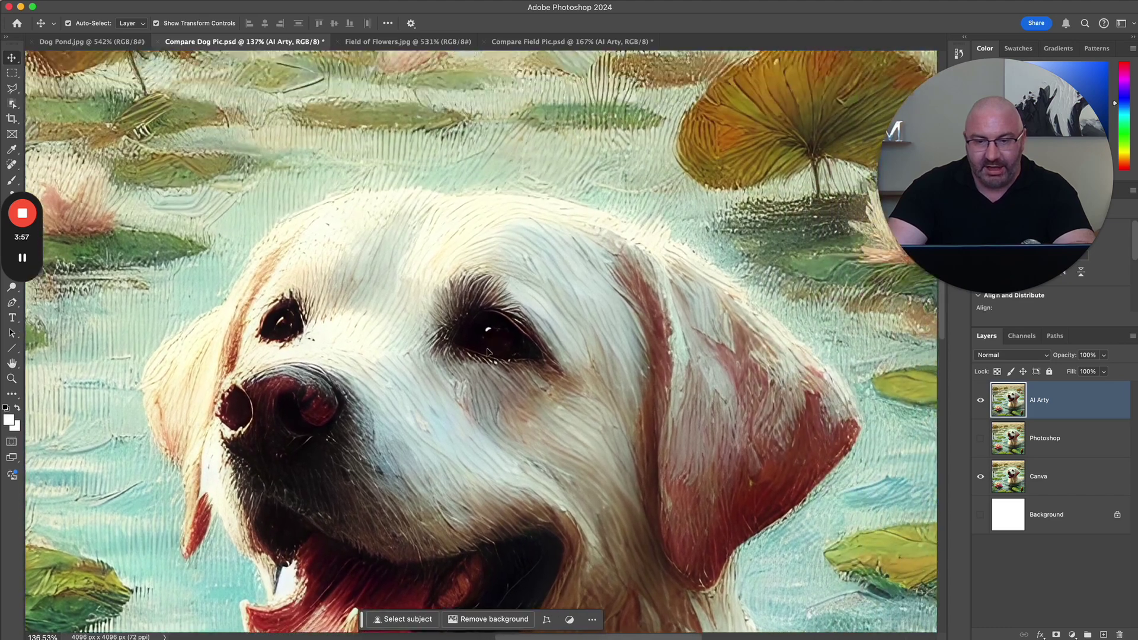
Step: Toggle the AI Arty layer repeatedly to compare the dog's head with the Canva version, leaving AI Arty shown
left_click(979, 402)
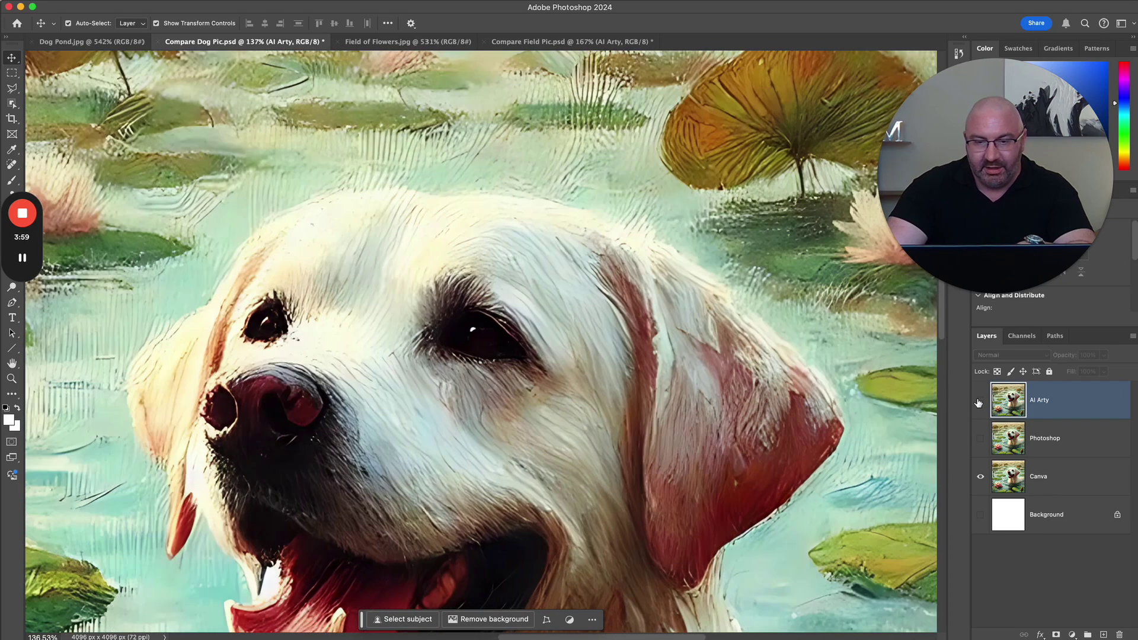
left_click(979, 401)
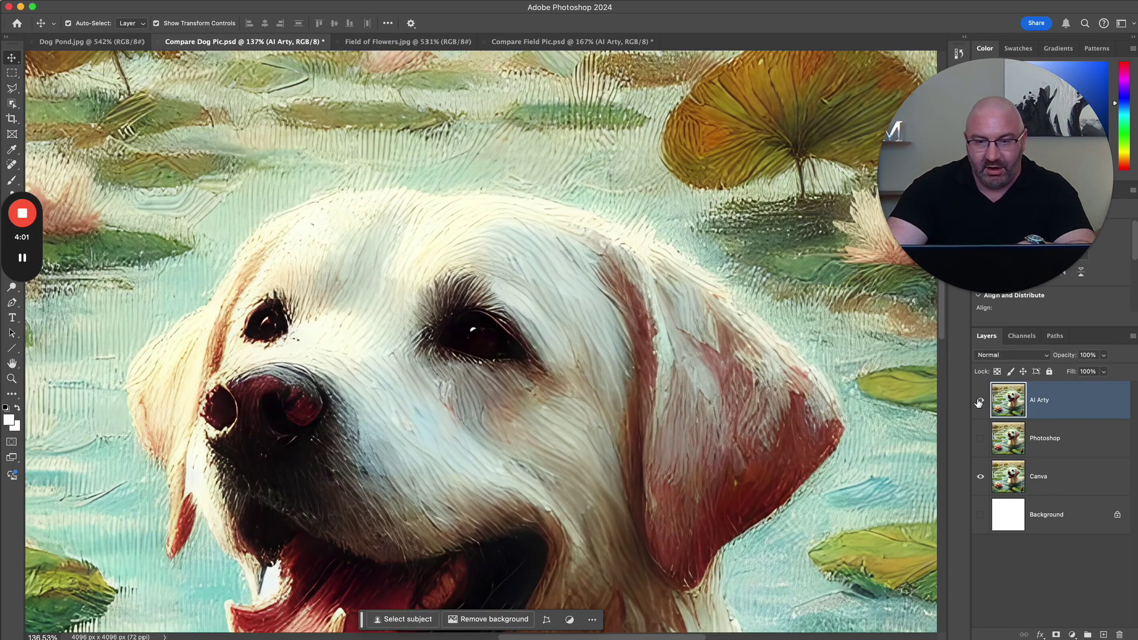
left_click(979, 401)
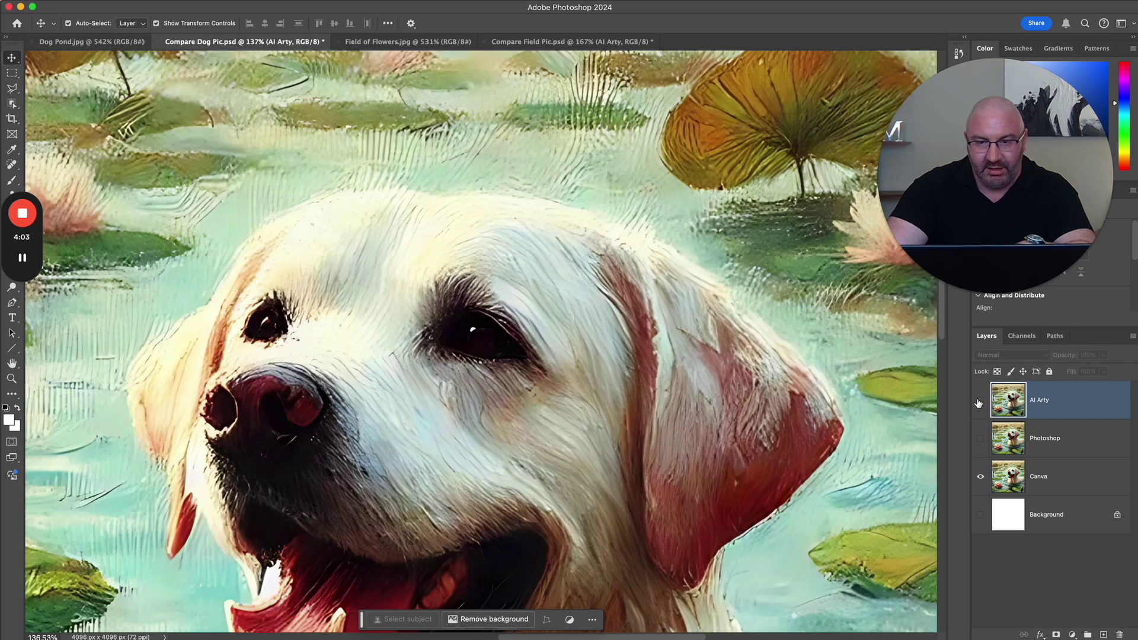
left_click(979, 401)
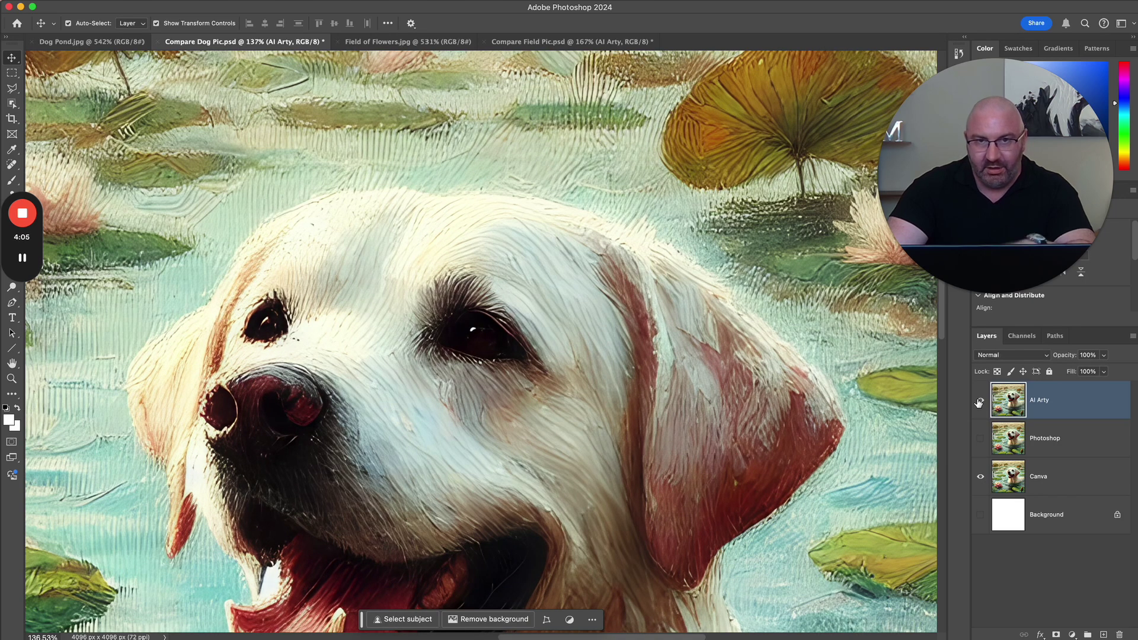
left_click(979, 402)
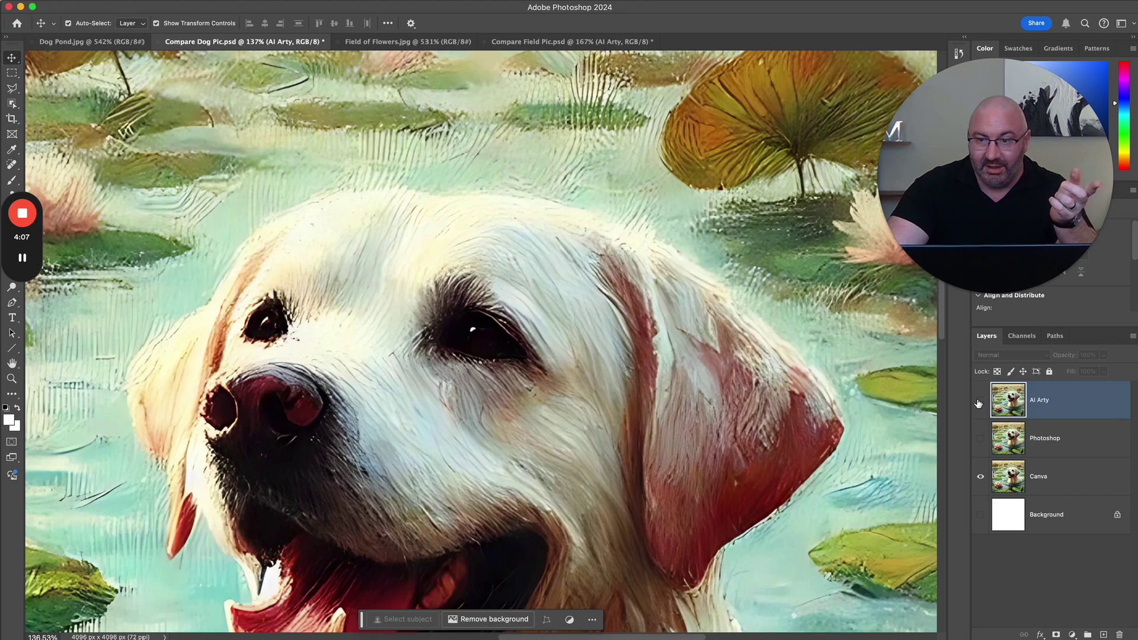
left_click(979, 402)
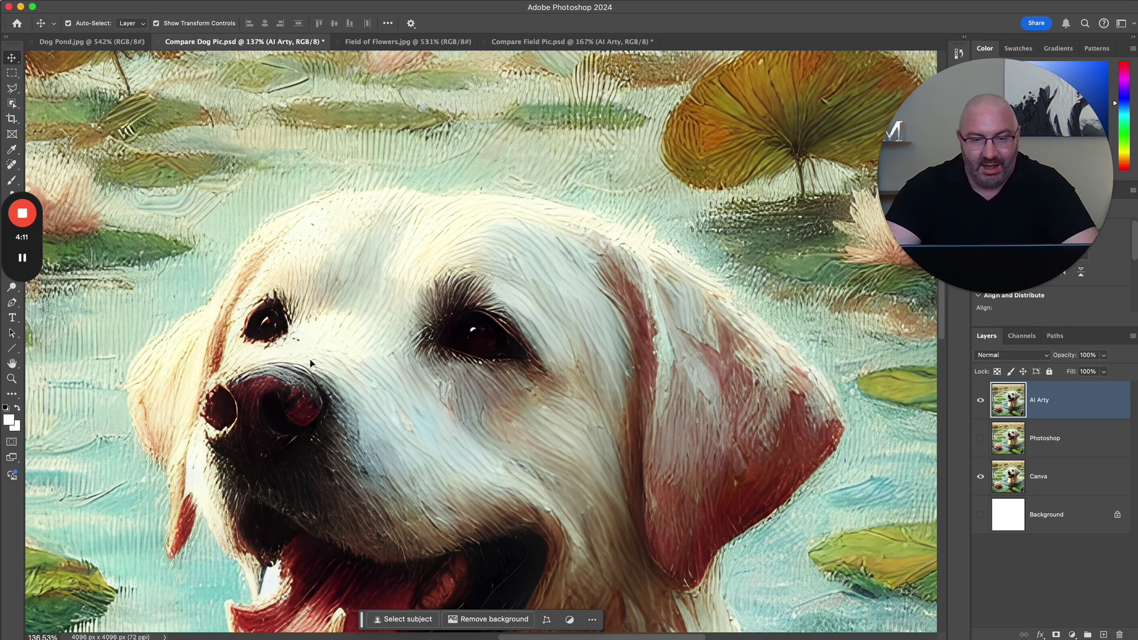
Step: Inspect the dog's muzzle, wet chest fur and the water below it in the AI Arty version
scroll(364, 375, "down", 3)
scroll(363, 376, "down", 5)
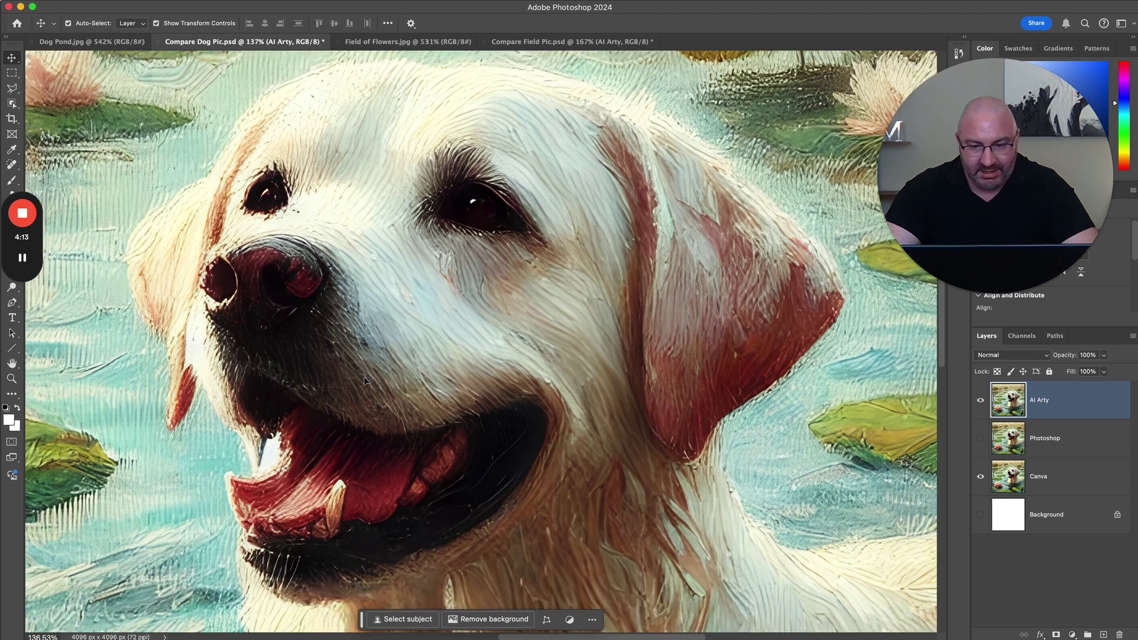
scroll(364, 379, "down", 5)
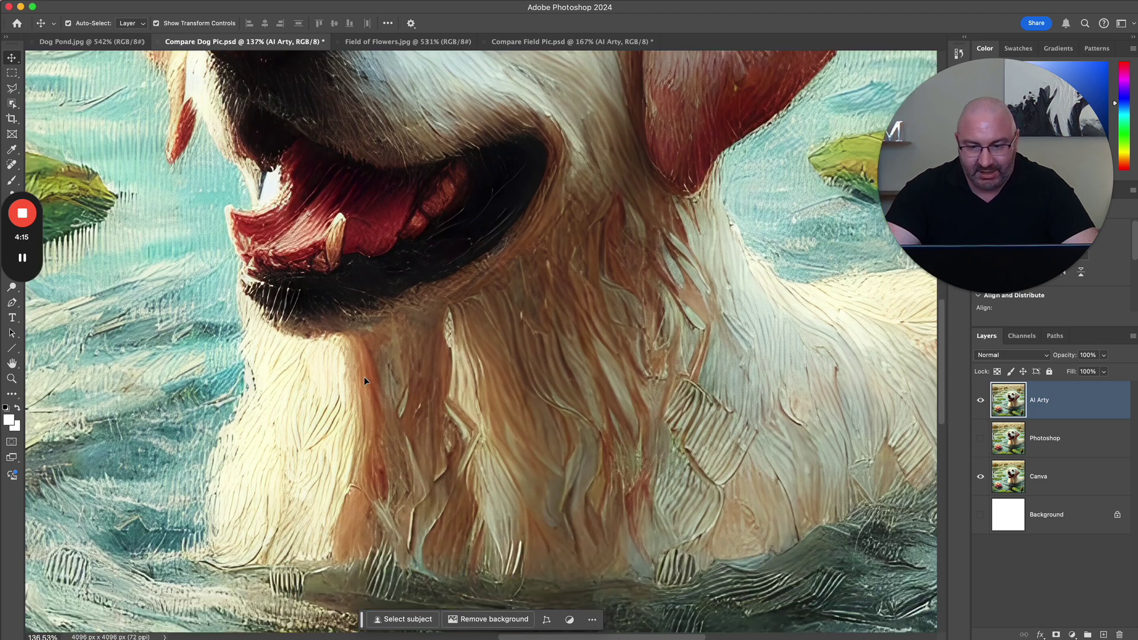
scroll(365, 379, "down", 6)
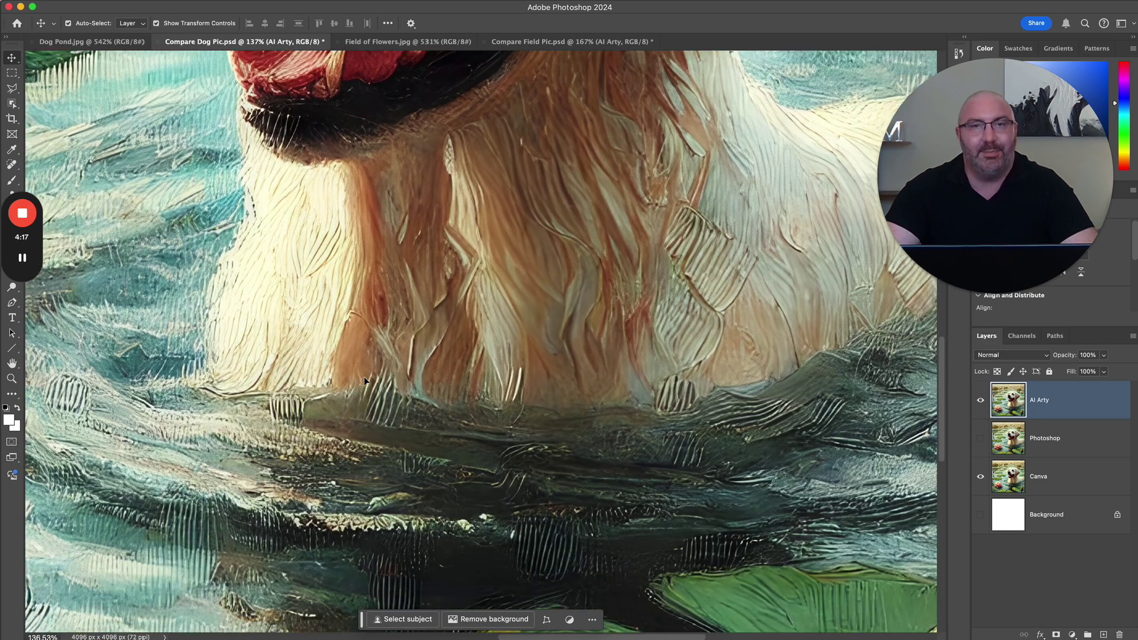
scroll(364, 365, "up", 3)
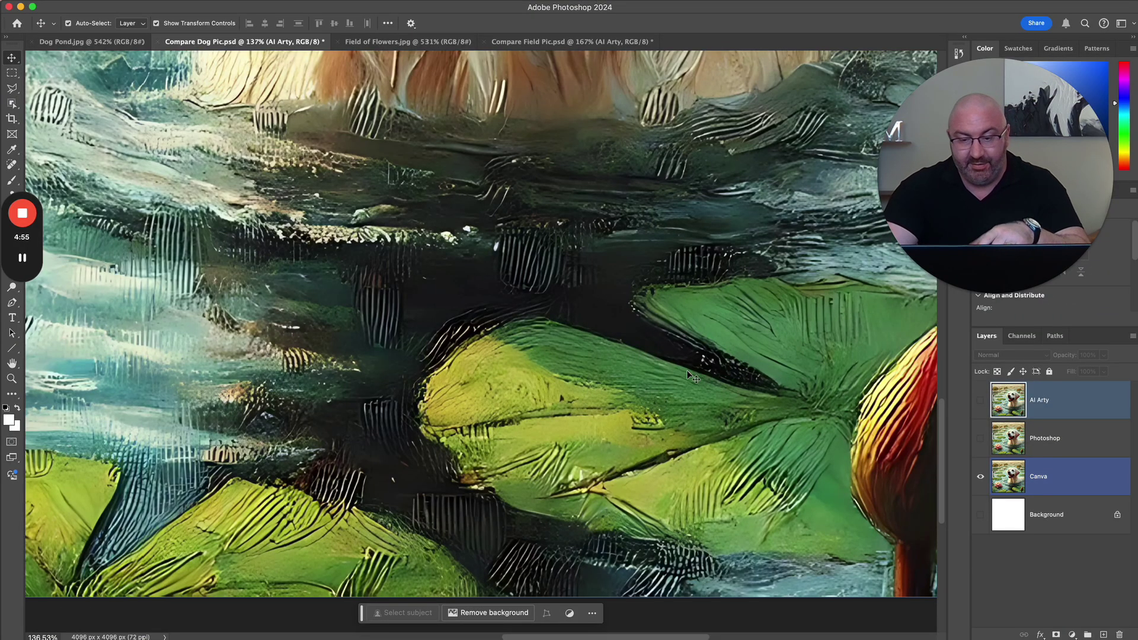
Step: Examine the lower lily pads, dark water and pink water lily in the Canva version of the dog picture
scroll(519, 319, "down", 2)
scroll(520, 319, "down", 2)
scroll(519, 320, "up", 3)
scroll(520, 320, "left", 5)
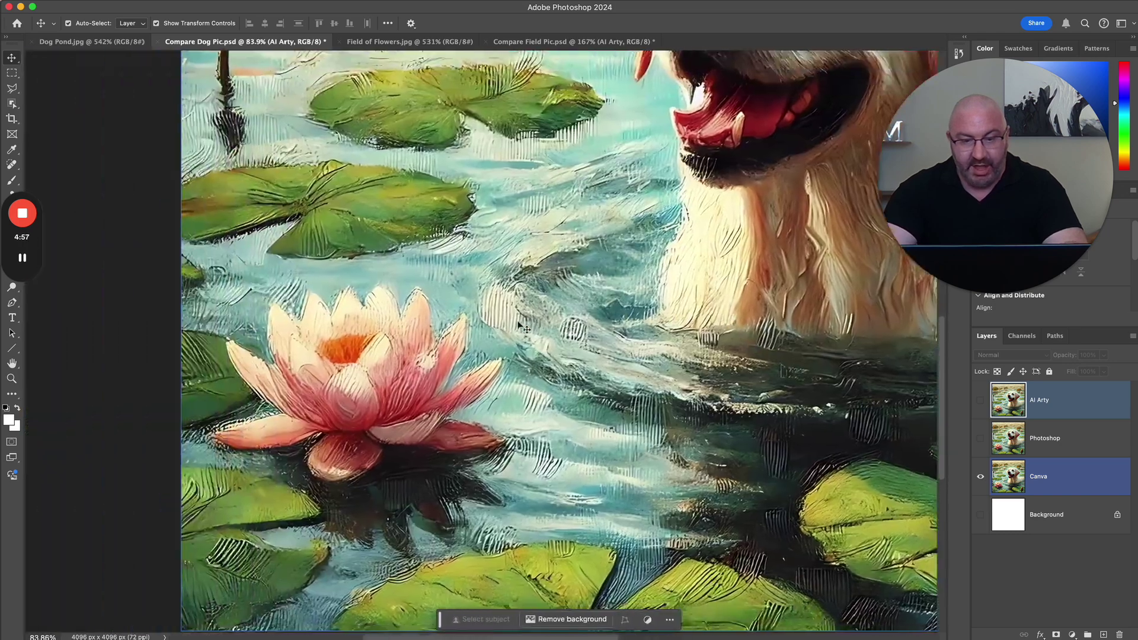
scroll(520, 325, "right", 3)
scroll(519, 325, "up", 2)
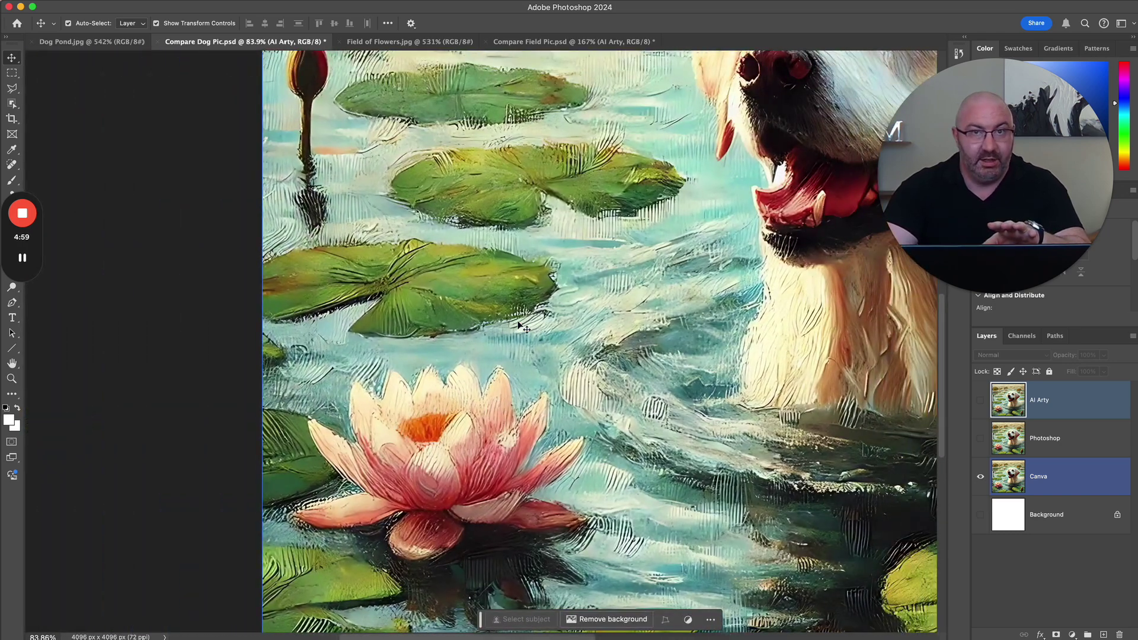
scroll(468, 361, "up", 2)
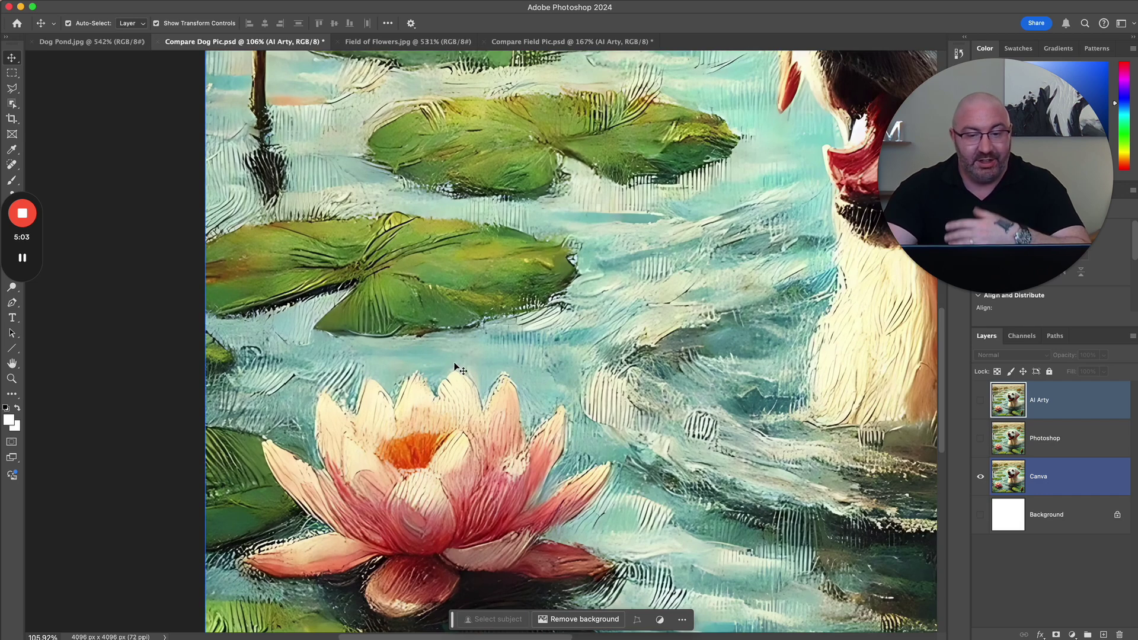
Step: Show the AI Arty layer over the Canva version and inspect its water lily and surrounding water
left_click(1005, 394)
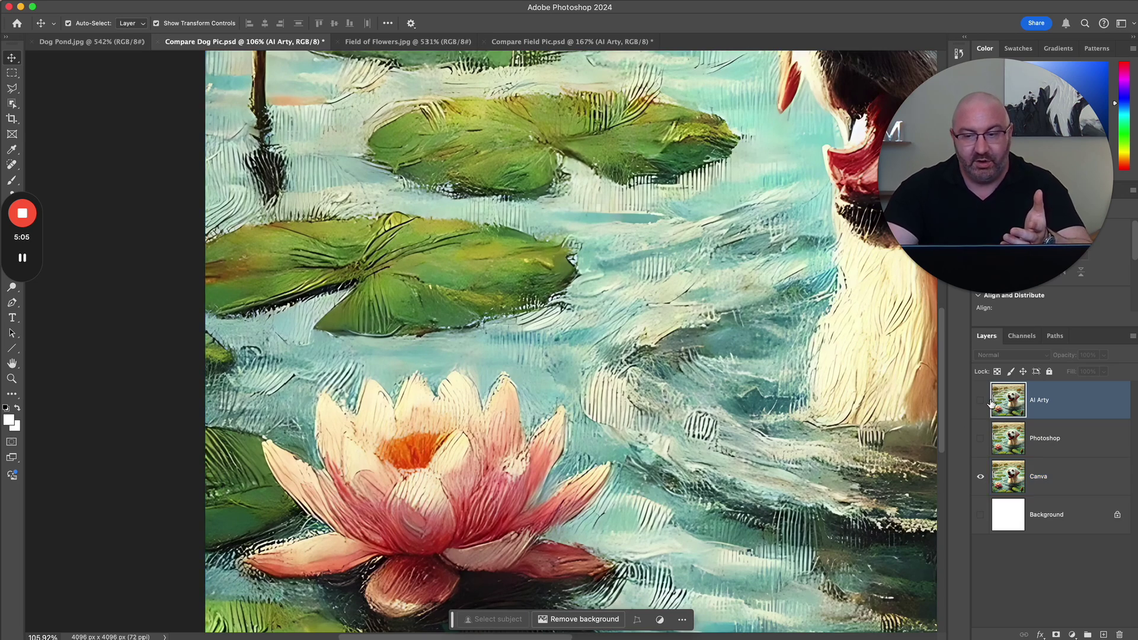
left_click(980, 400)
scroll(513, 330, "right", 10)
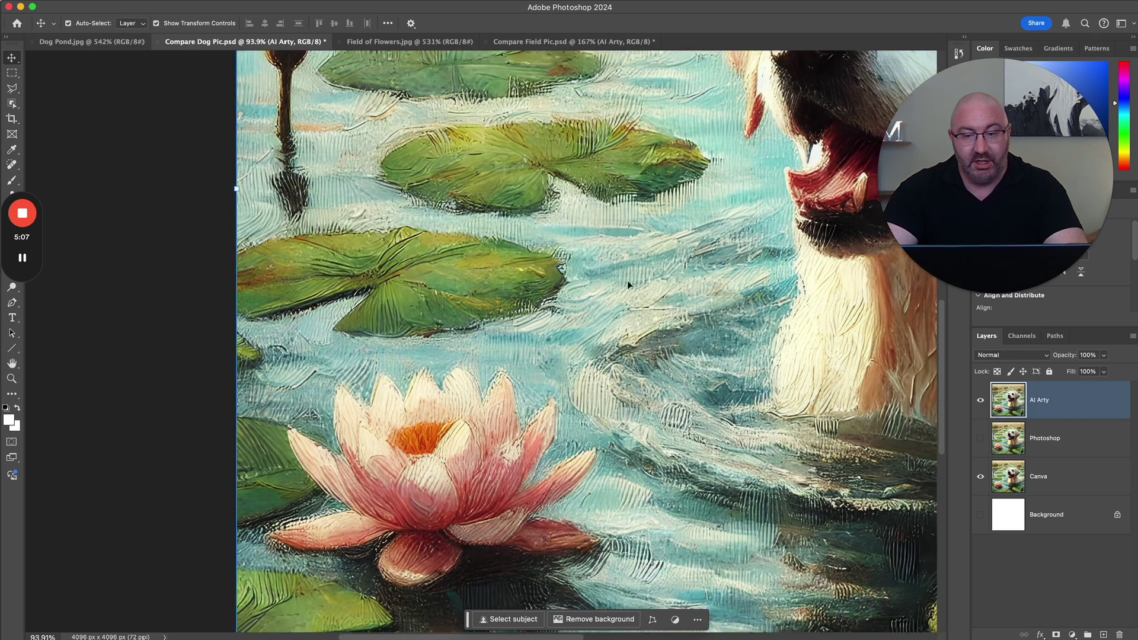